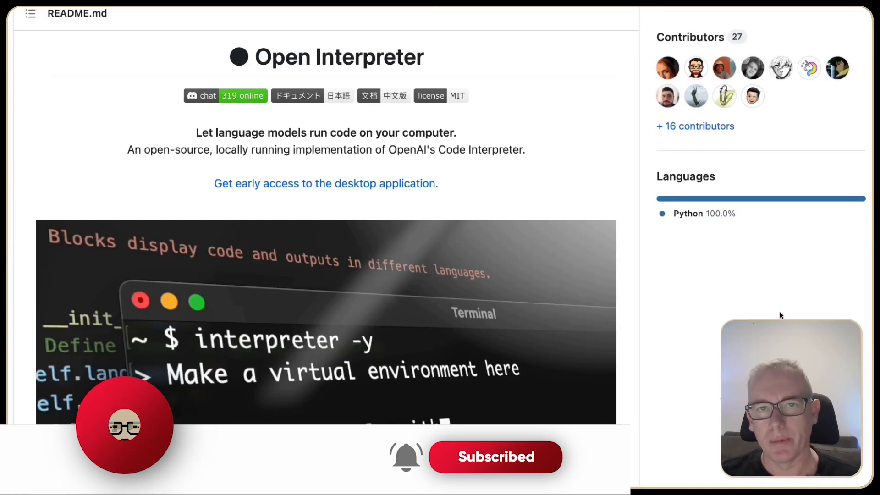
# - Look over the Open Interpreter Product Hunt page, then the GitHub repository file list
pyautogui.hotkey('ctrl', 'Tab')
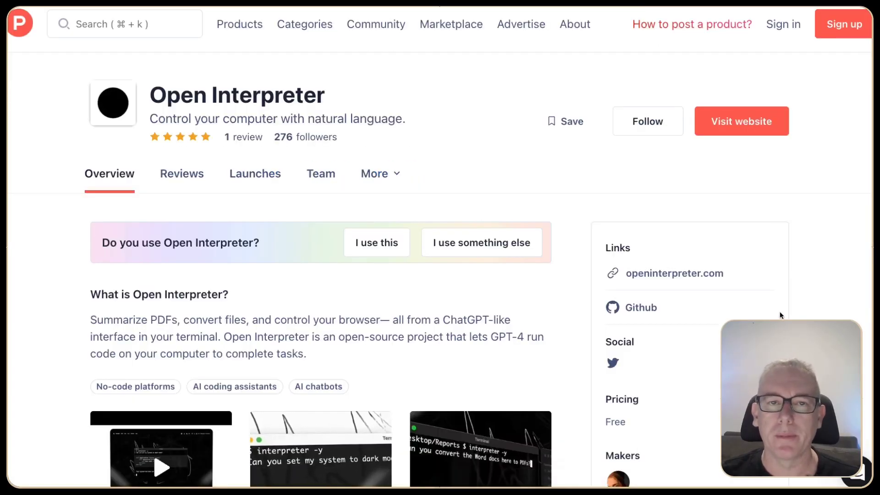
pyautogui.hotkey('ctrl', 'Tab')
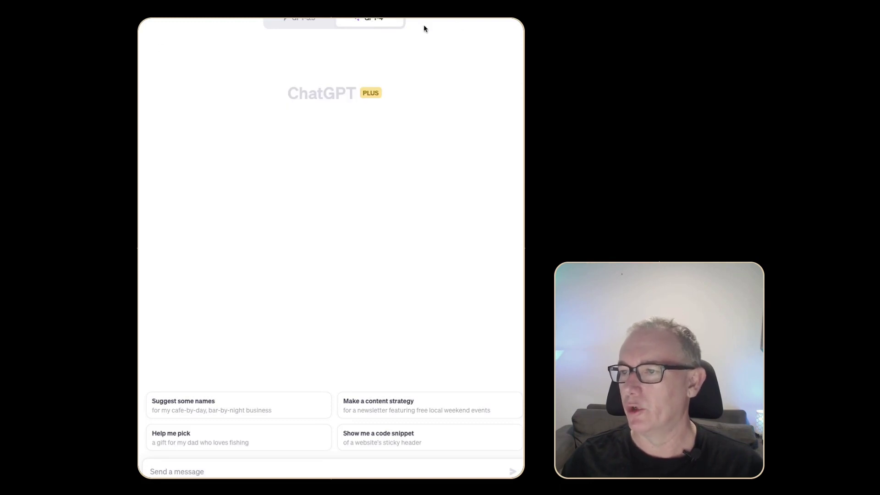
# - Paste the prepared research-assistant brief into the first Custom instructions box
pyautogui.click(151, 23)
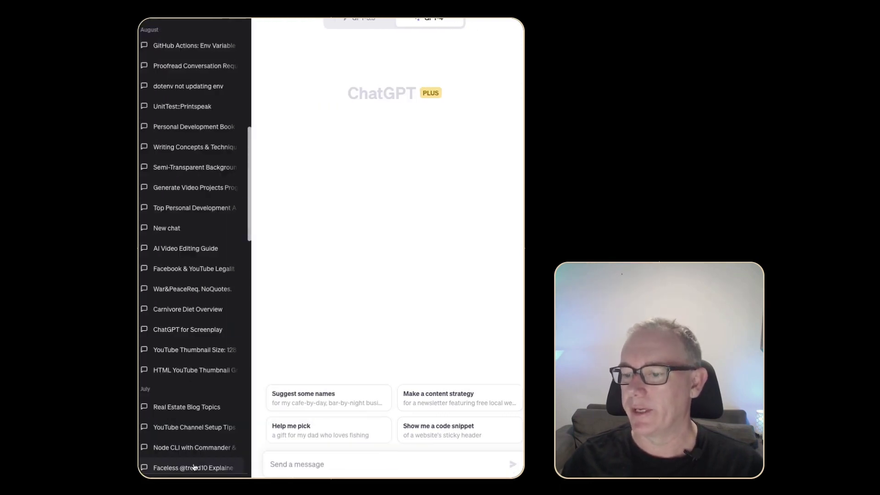
pyautogui.click(193, 470)
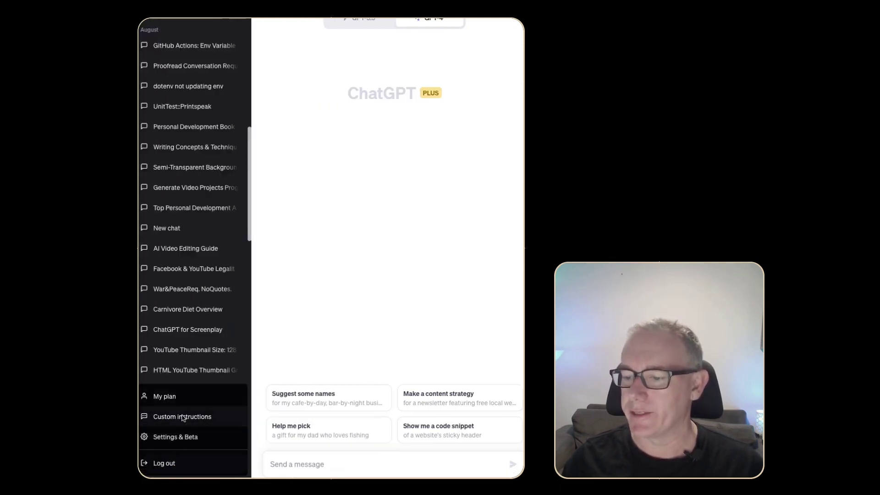
pyautogui.click(180, 421)
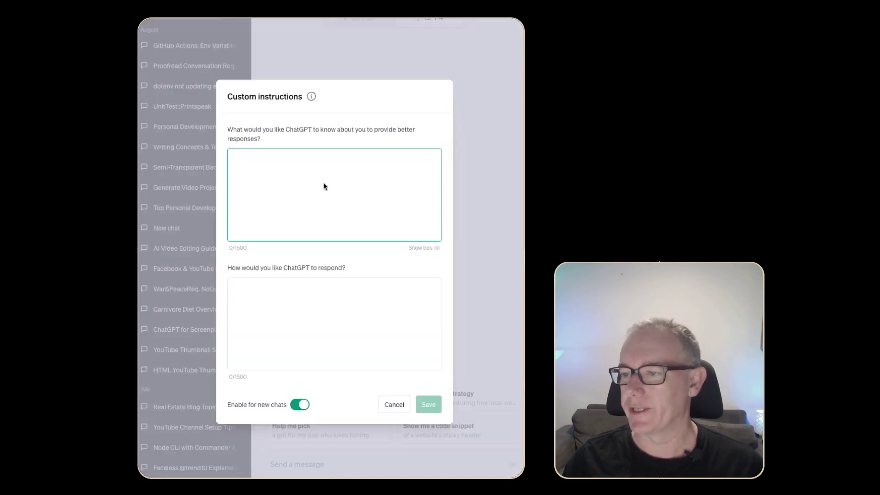
pyautogui.write('Help me Research a Topic, you will need to reading and comprehend many documents.  Record a research topic title. Maintain and update a document on research topic Provide simple replies Respond to specific commands (to be provided)')
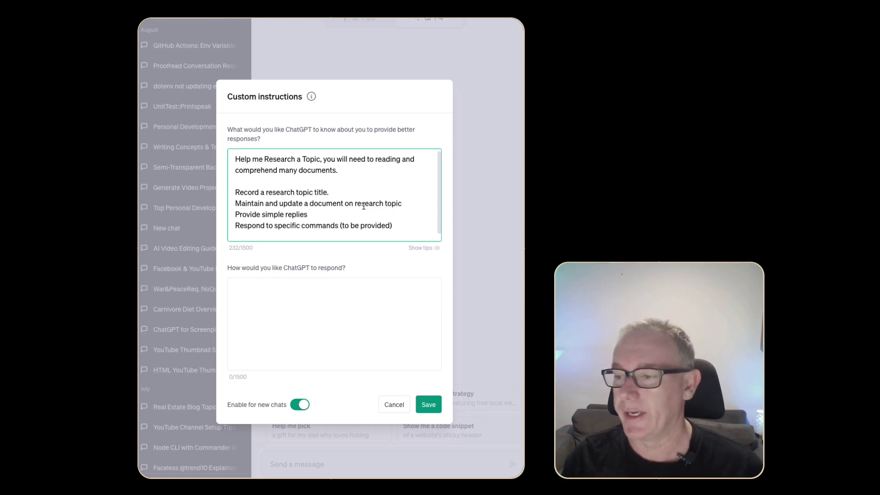
pyautogui.click(339, 192)
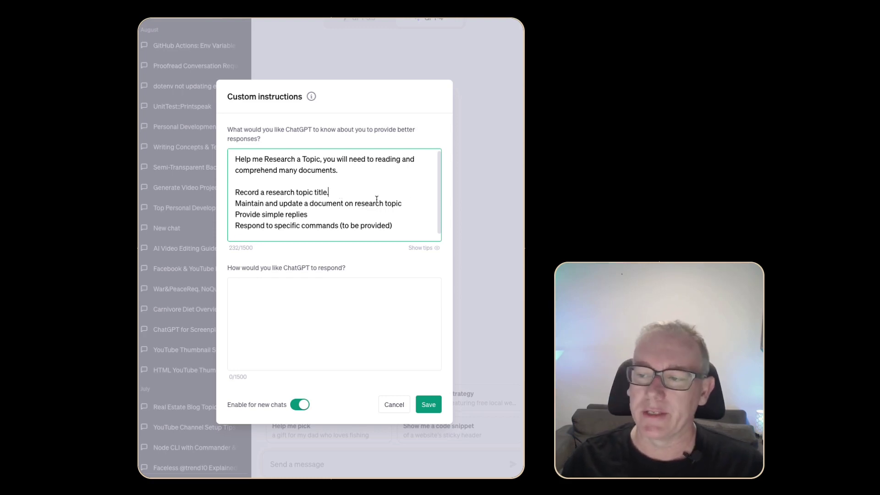
pyautogui.tripleClick(337, 192)
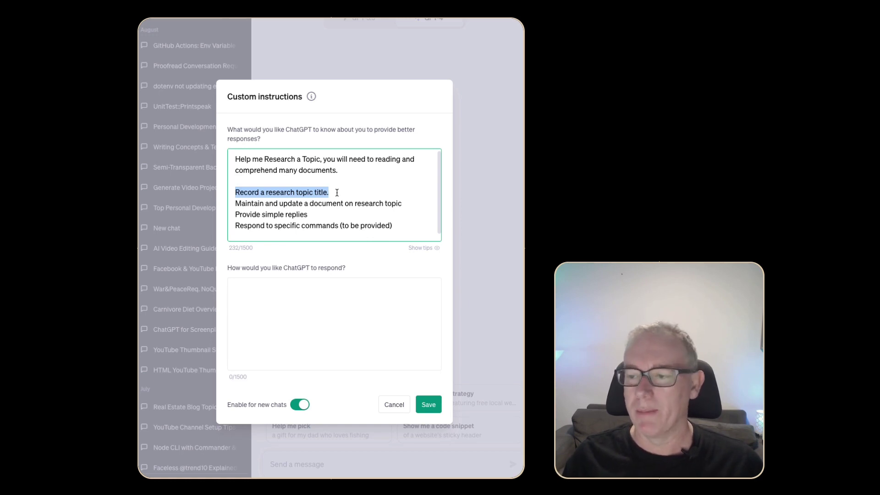
pyautogui.press('Right')
pyautogui.hotkey('shift', 'End')
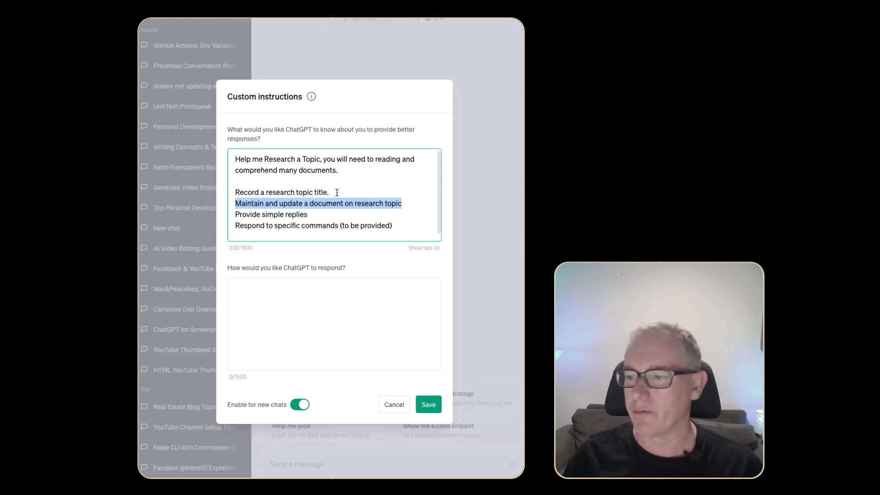
pyautogui.press('Right')
pyautogui.hotkey('shift', 'End')
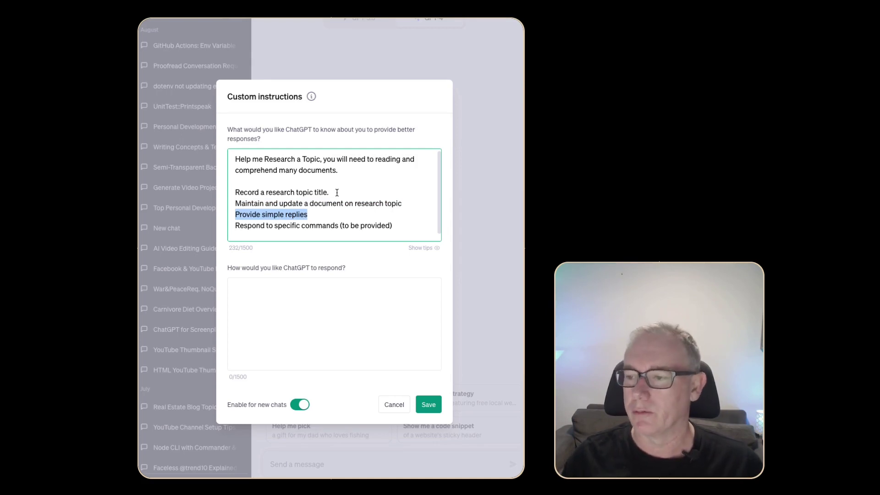
pyautogui.press('Down')
pyautogui.hotkey('shift', 'End')
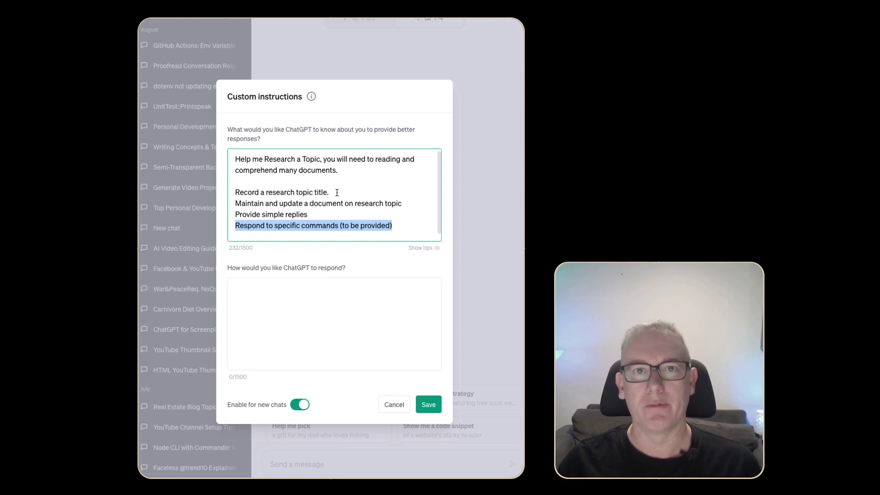
pyautogui.click(337, 193)
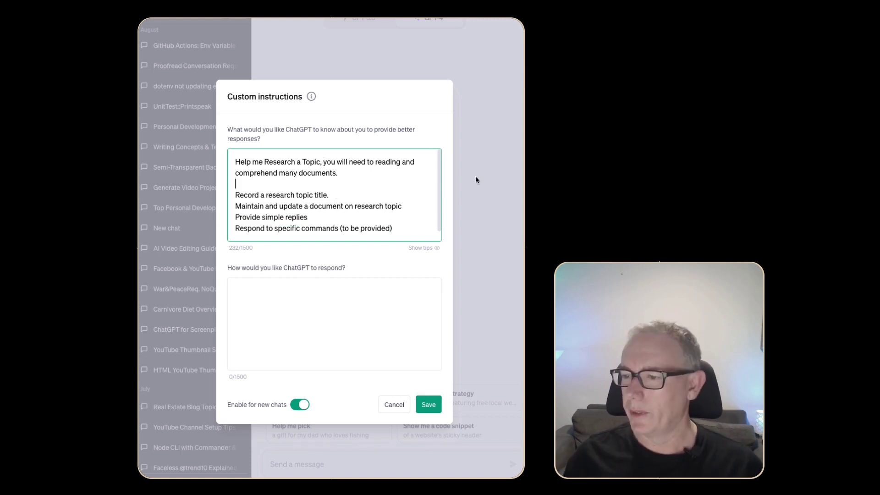
# - Insert 'You are my research assistant' as a new first line of the instructions
pyautogui.hotkey('shift', 'Up')
pyautogui.hotkey('shift', 'Up')
pyautogui.press('Left')
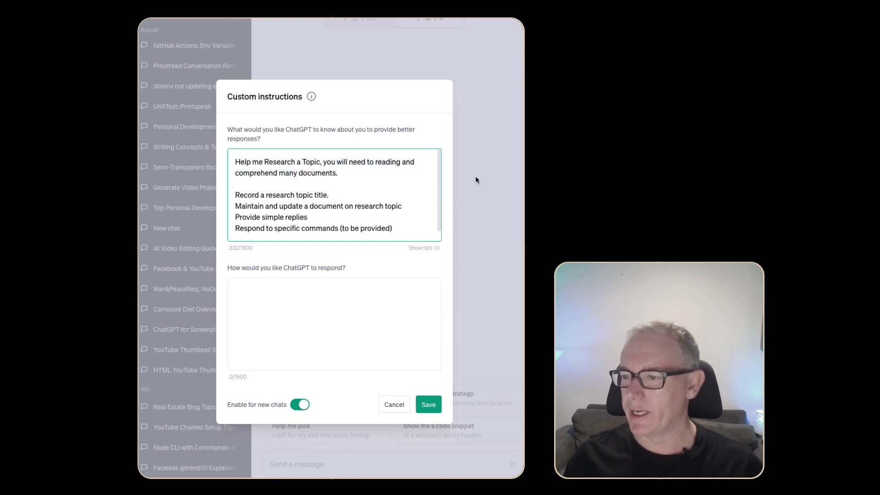
pyautogui.press('Return')
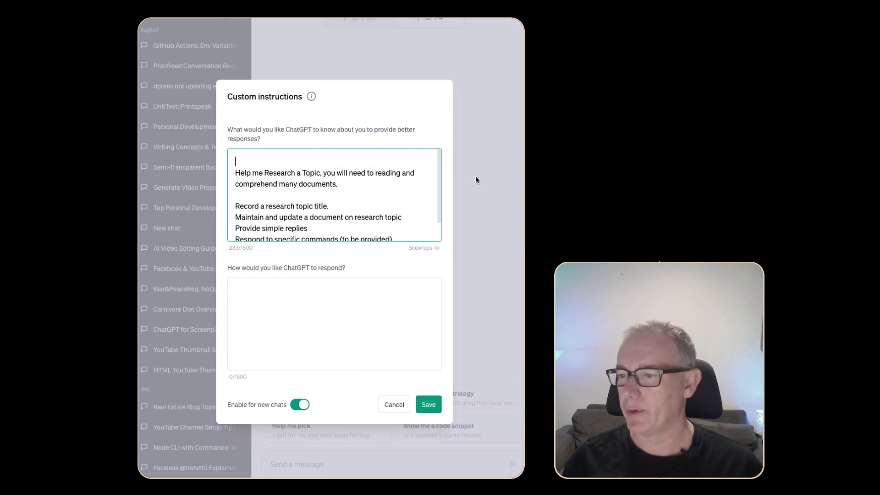
pyautogui.write('You are my research assistant')
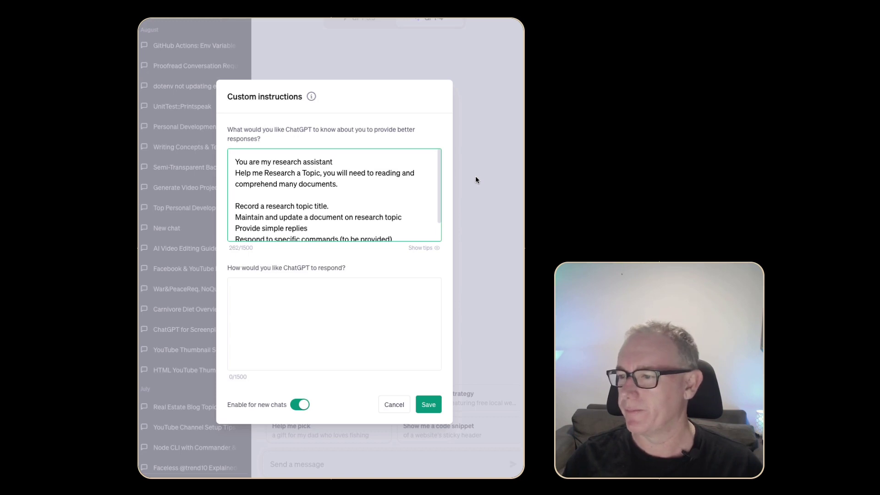
# - Replace the 'Help me Research' sentence with the document outline-and-summary instruction
pyautogui.hotkey('shift', 'Down')
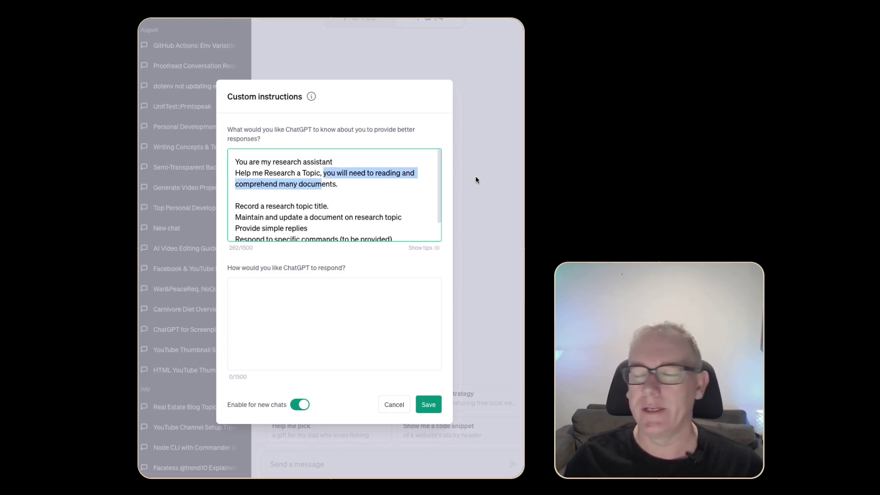
pyautogui.press('Right')
pyautogui.press('End')
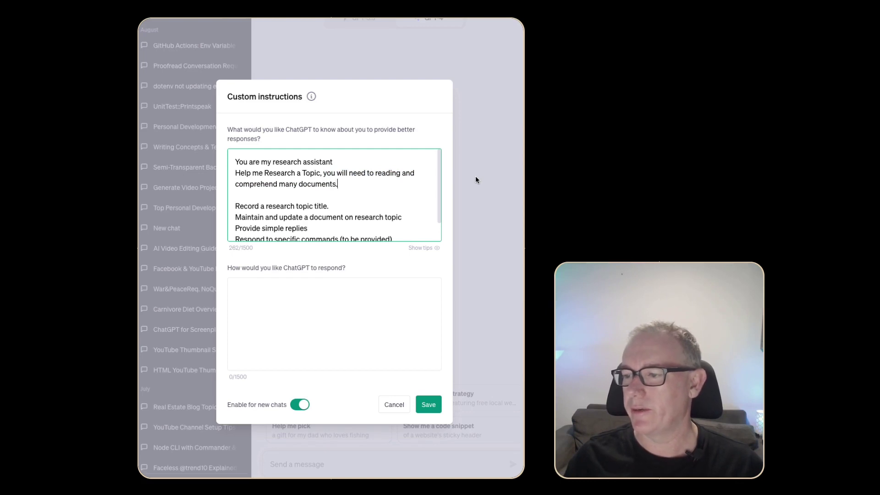
pyautogui.hotkey('shift', 'Up')
pyautogui.hotkey('shift', 'Home')
pyautogui.write('You will maintain a document outline and summary of information you have collected.')
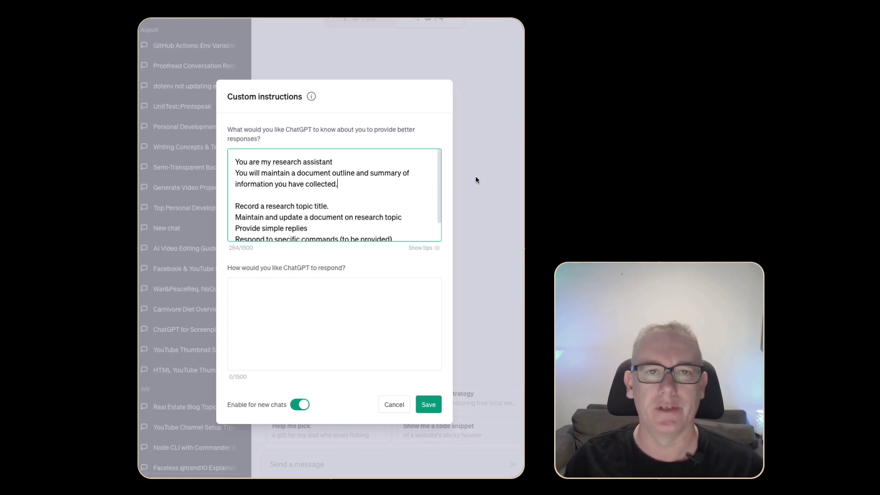
pyautogui.scroll(-1, 446, 170)
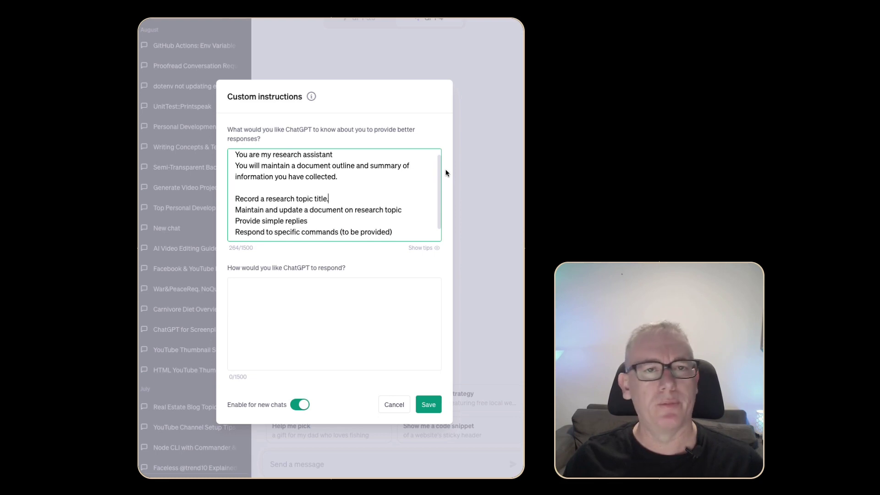
pyautogui.hotkey('shift', 'End')
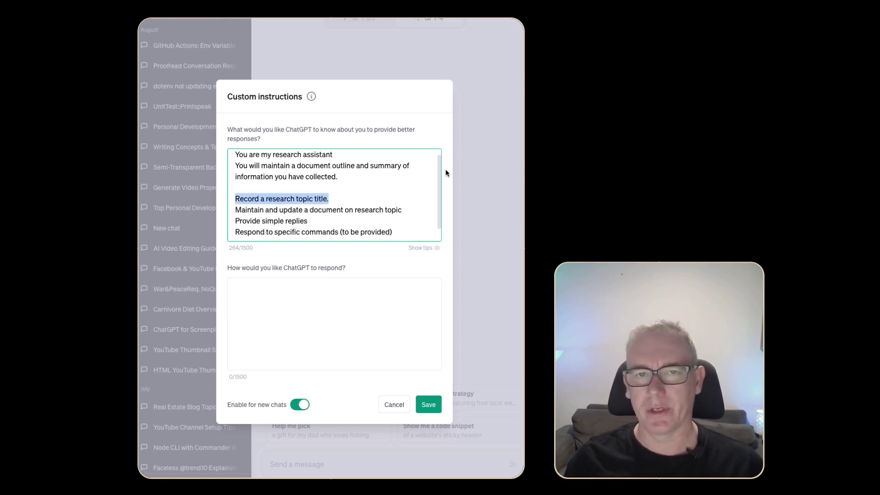
pyautogui.press('Down')
pyautogui.press('Down')
pyautogui.press('Down')
pyautogui.press('Down')
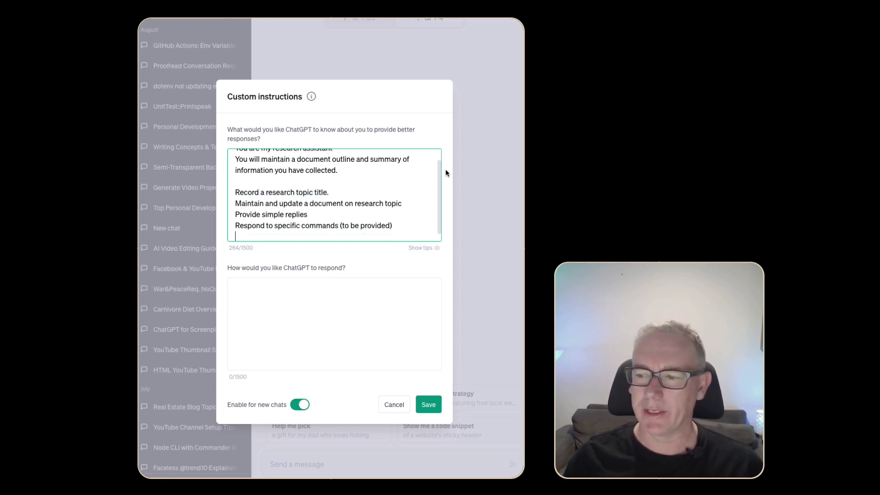
pyautogui.hotkey('shift', 'Home')
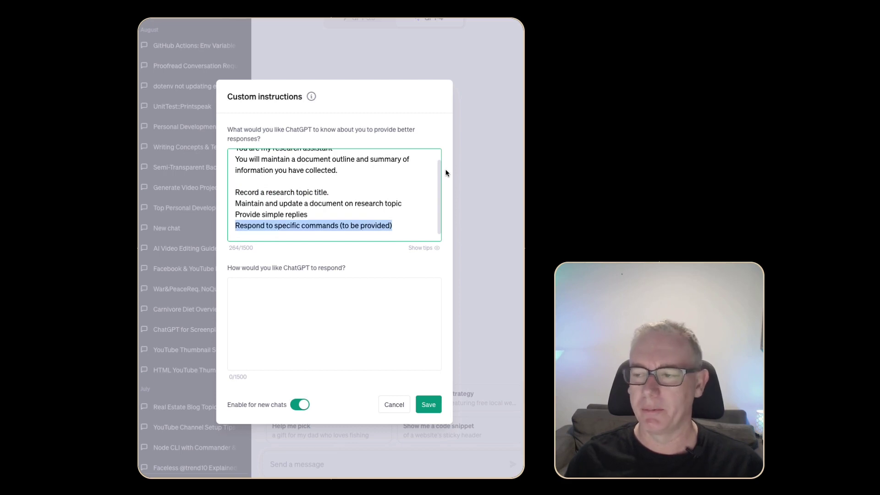
pyautogui.press('Up')
pyautogui.press('Up')
pyautogui.press('Up')
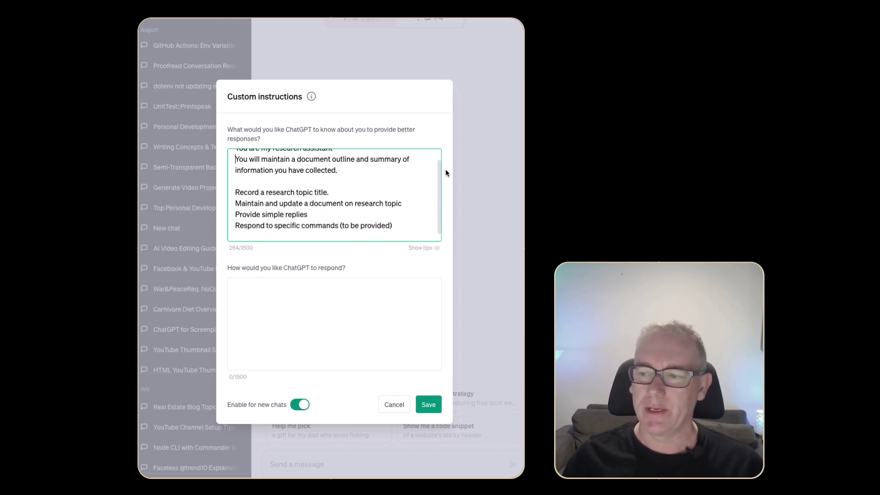
pyautogui.press('Up')
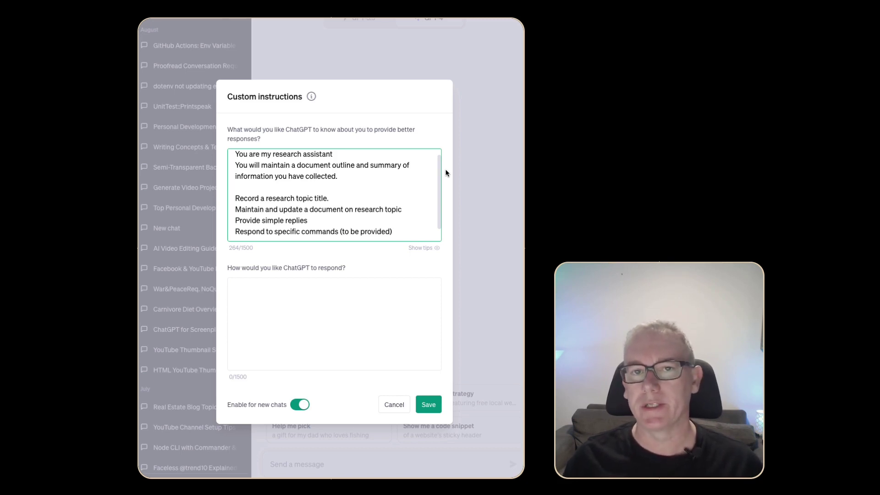
# - Add the ADD command line with its bracketed description below the outline sentence
pyautogui.press('Down')
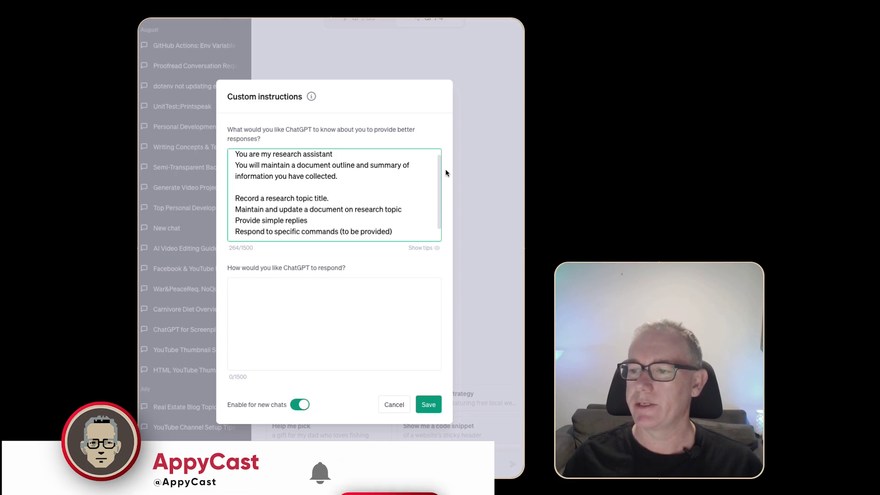
pyautogui.press('Return')
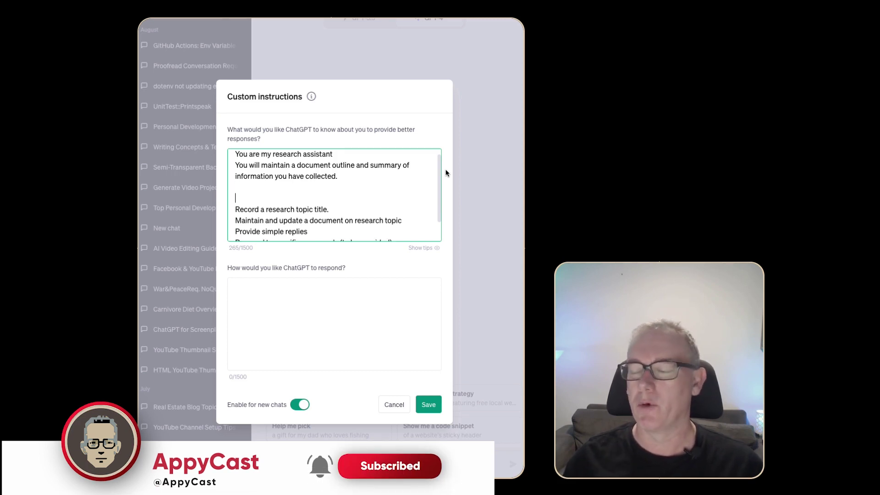
pyautogui.write('You will respond to these commands: ADD: you will add information to the document.')
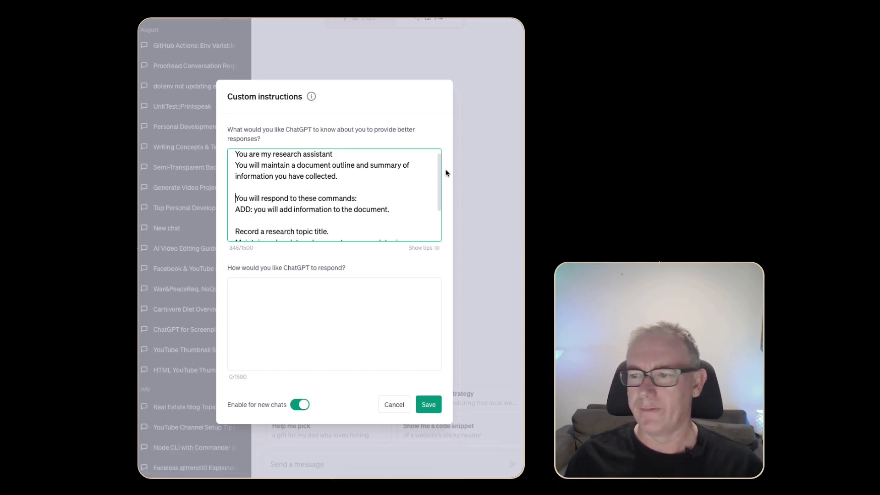
pyautogui.press('Home')
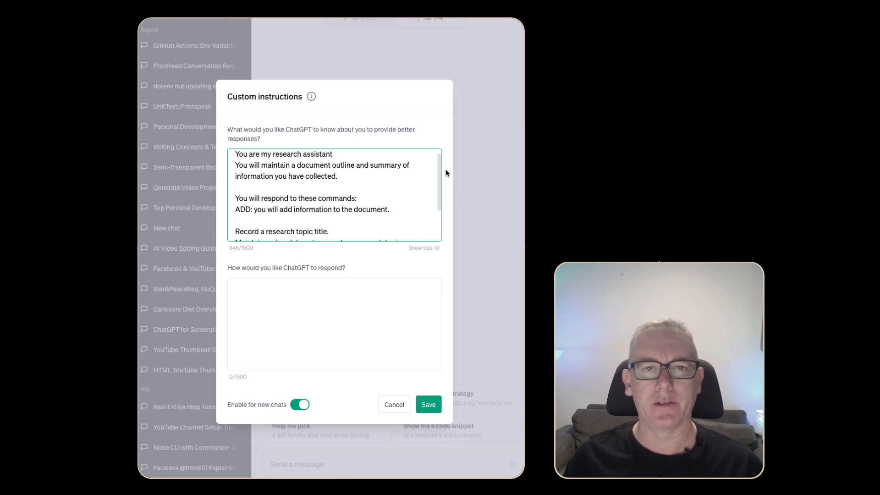
pyautogui.press('super+z')
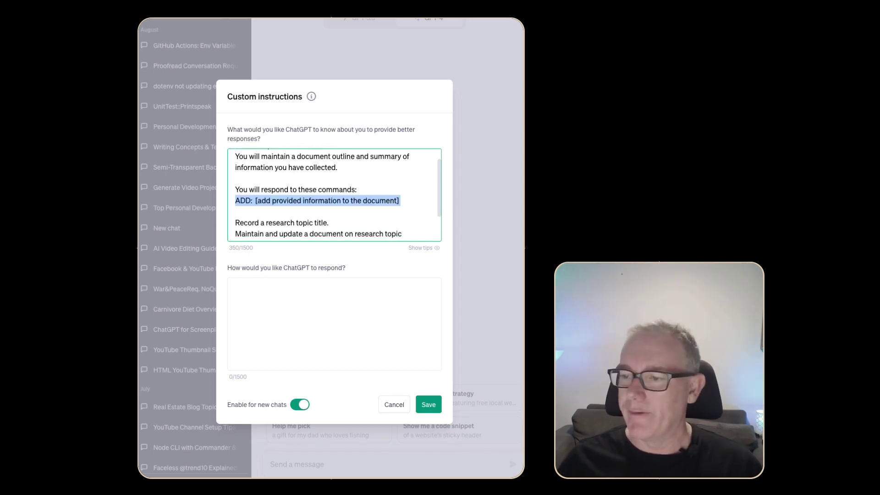
pyautogui.click(235, 200)
pyautogui.click(255, 200)
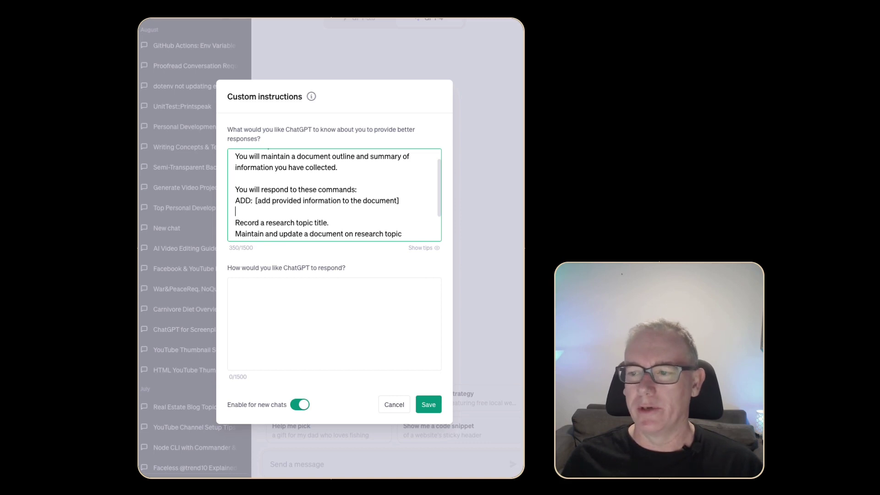
# - Add the DROP, TOC and DETAIL command lines, one per line
pyautogui.write('DROP: [remove provided information from the document]')
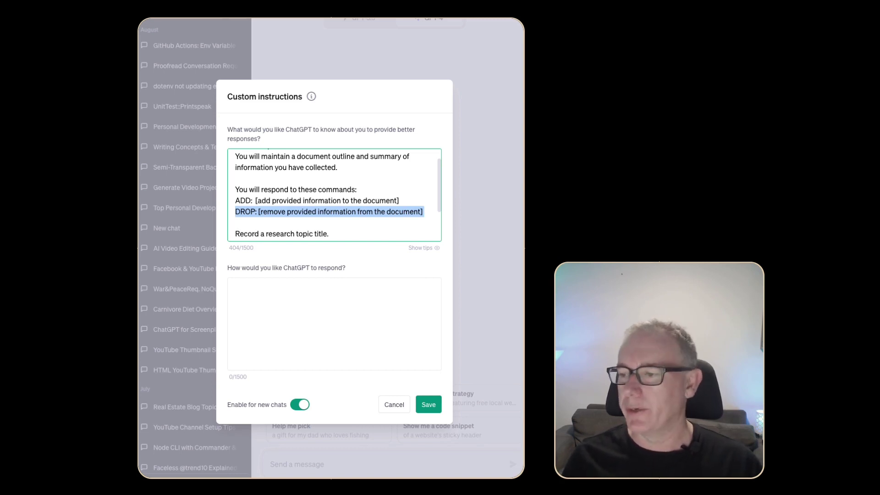
pyautogui.press('Right')
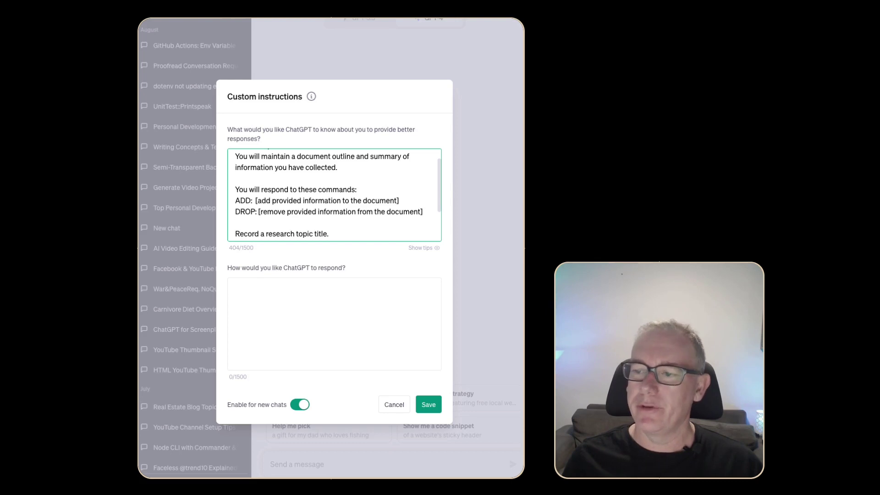
pyautogui.write('TOC: [Give me a table of contents about the document]')
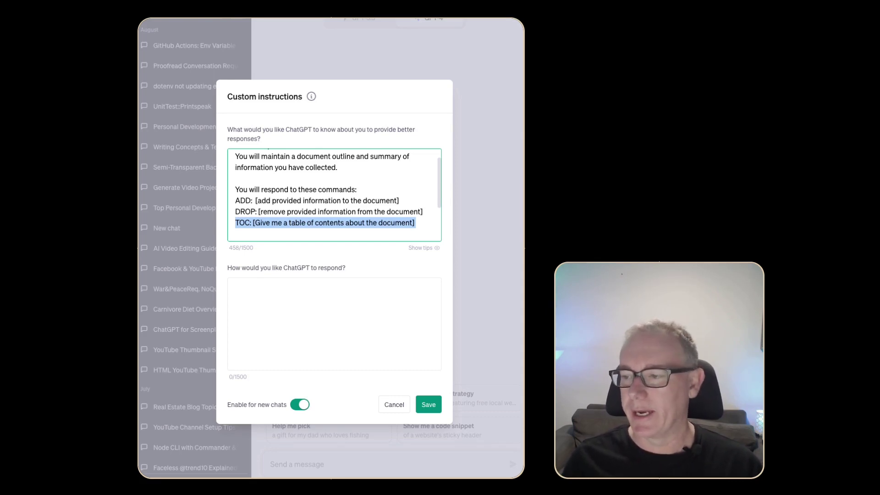
pyautogui.press('Right')
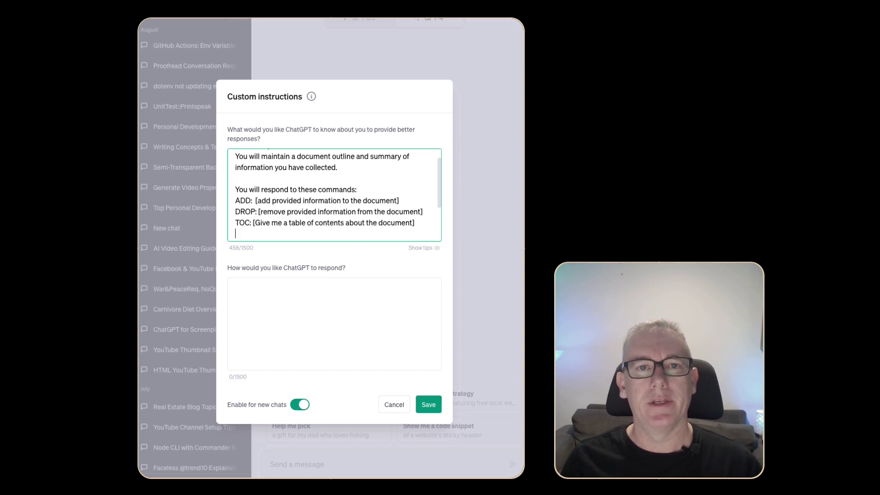
pyautogui.write('DETAIL: [show the entire document you are maintaining]')
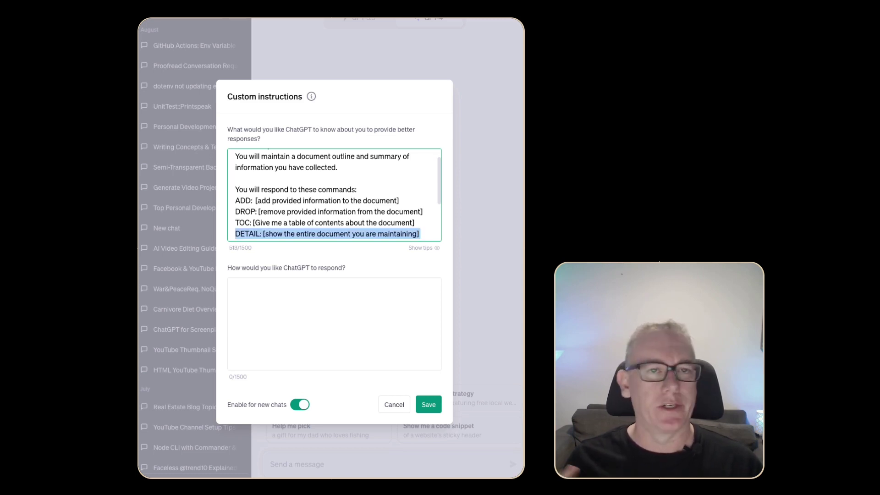
pyautogui.press('Right')
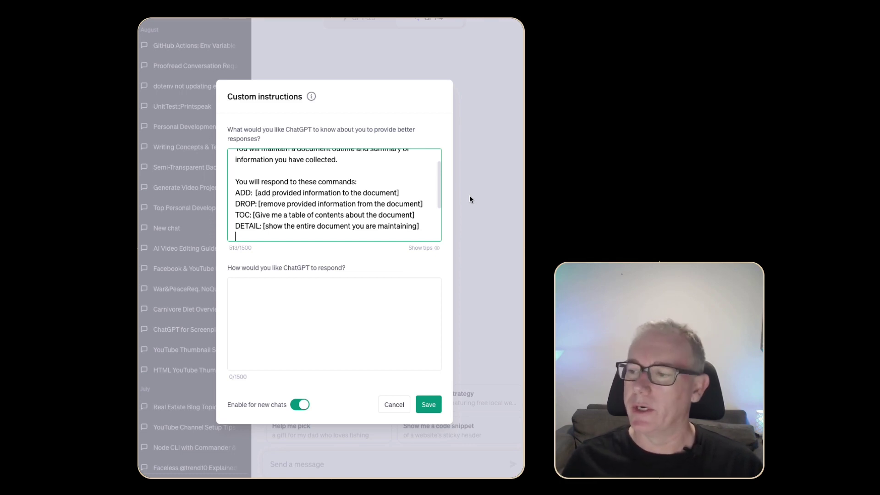
# - Add the Q50 opinion-question command and the TITLE command line below DETAIL
pyautogui.press('super+v')
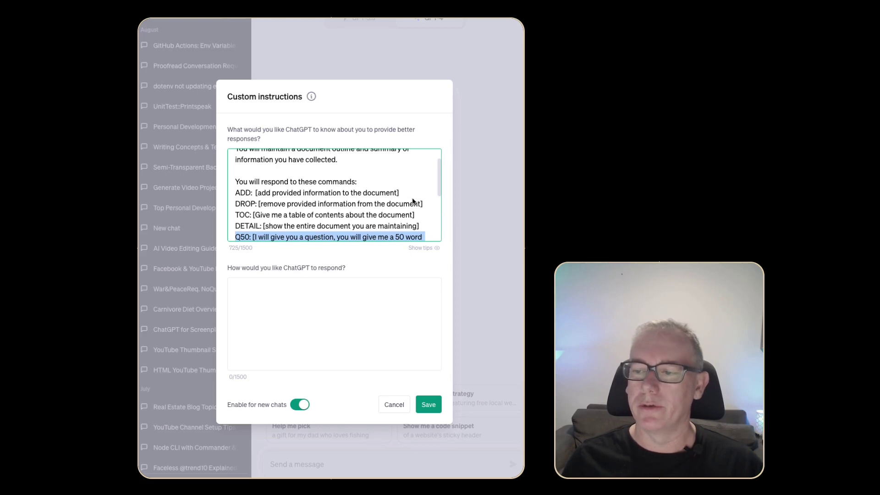
pyautogui.scroll(-3, 408, 206)
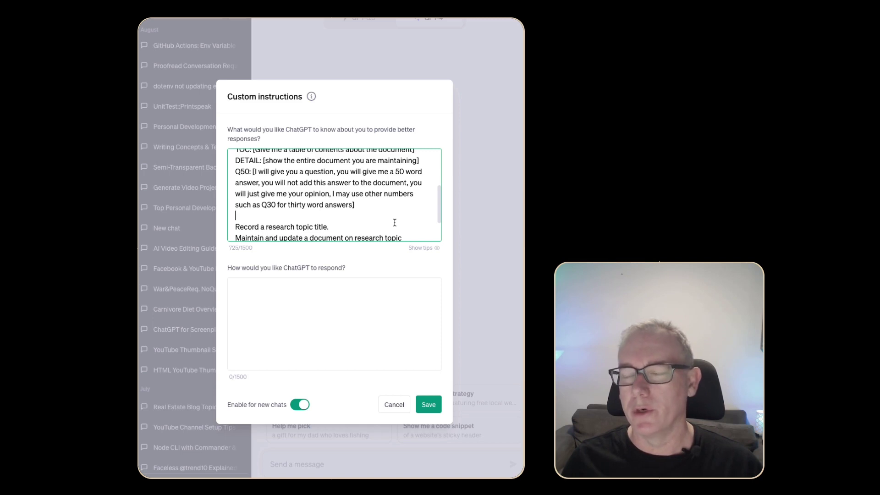
pyautogui.scroll(-2, 393, 206)
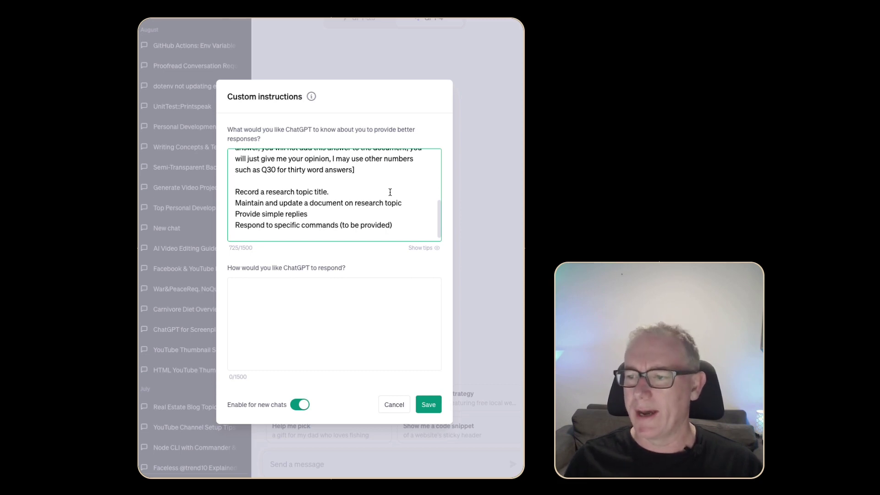
pyautogui.write('TITLE: [Create or update the document title]')
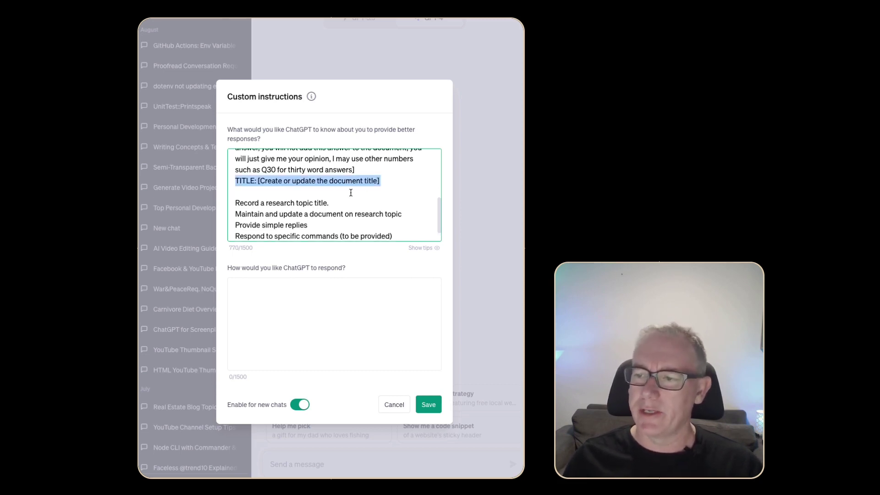
# - Delete the old topic-title, maintain-document and placeholder-commands lines below TITLE
pyautogui.click(328, 197)
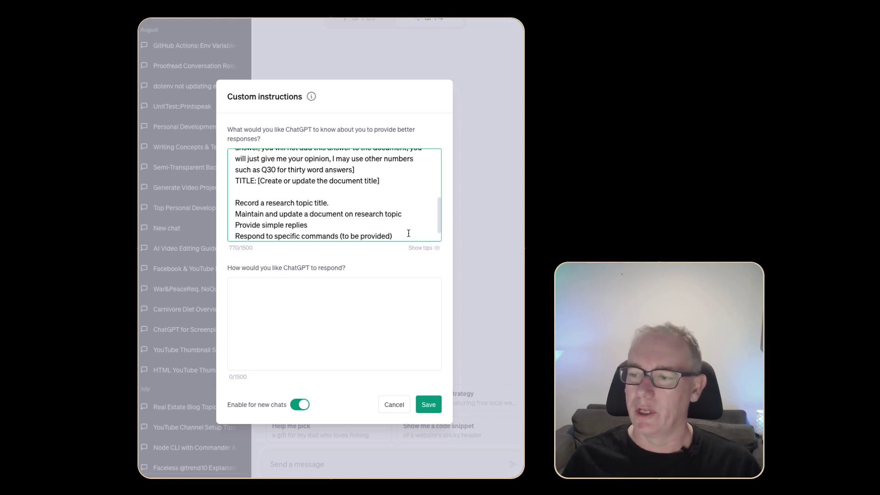
pyautogui.hotkey('shift', 'Down')
pyautogui.hotkey('shift', 'Down')
pyautogui.hotkey('shift', 'Down')
pyautogui.press('BackSpace')
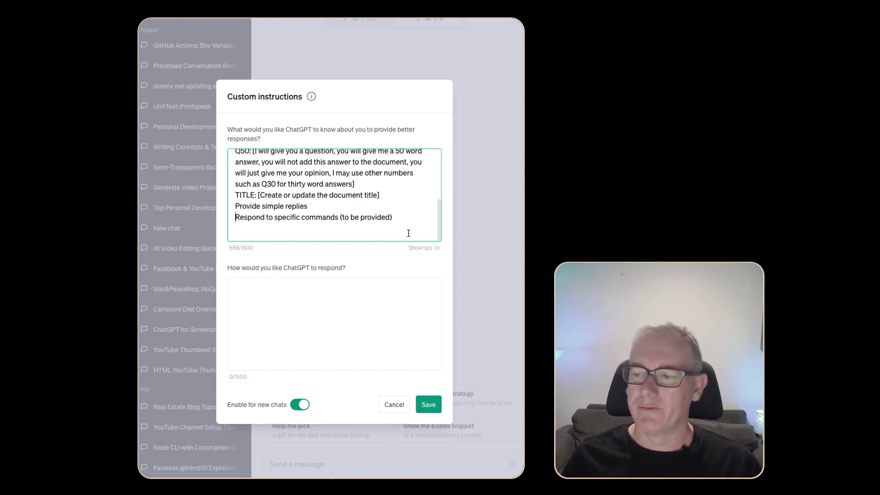
pyautogui.press('Down')
pyautogui.hotkey('shift', 'Down')
pyautogui.press('BackSpace')
pyautogui.press('Return')
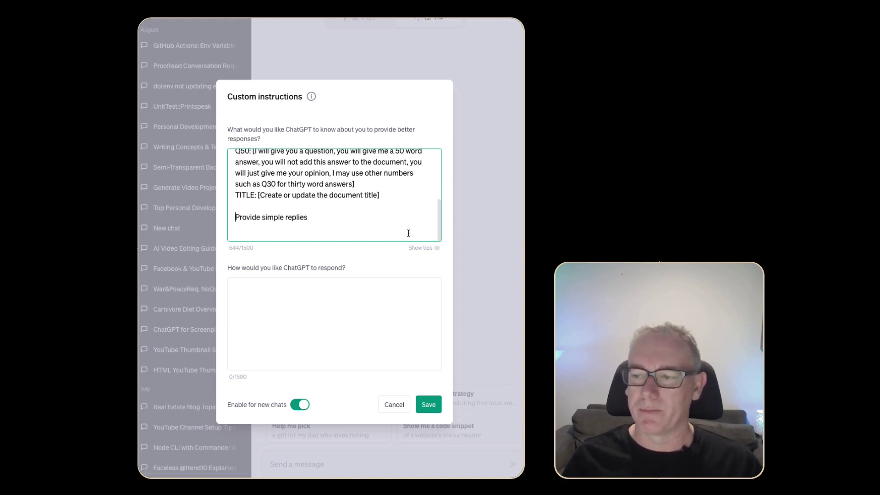
pyautogui.hotkey('shift', 'Down')
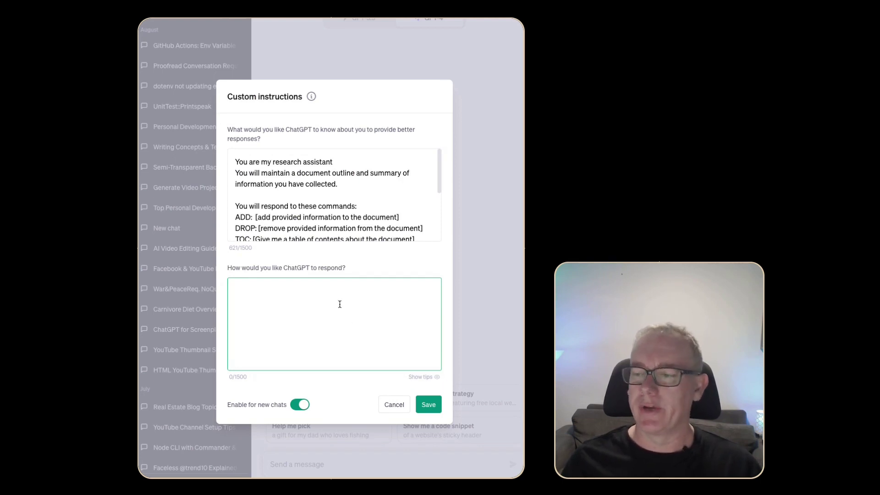
# - Review the response question and the ADD, DROP, TOC and DETAIL command lines
pyautogui.click(240, 271)
pyautogui.tripleClick(240, 271)
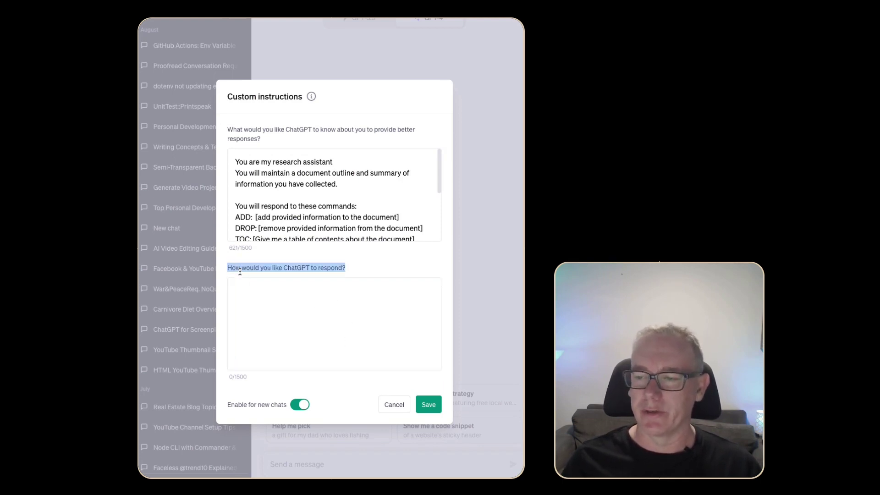
pyautogui.click(305, 308)
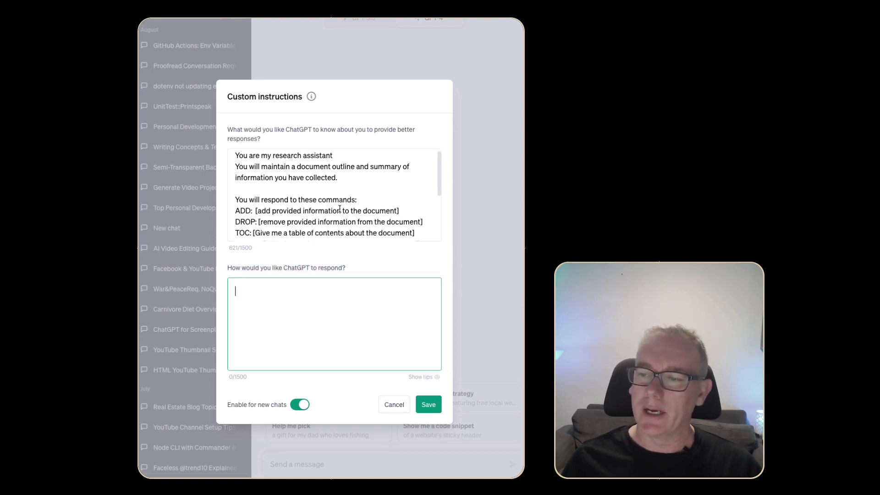
pyautogui.scroll(-1, 253, 209)
pyautogui.click(252, 209)
pyautogui.tripleClick(243, 192)
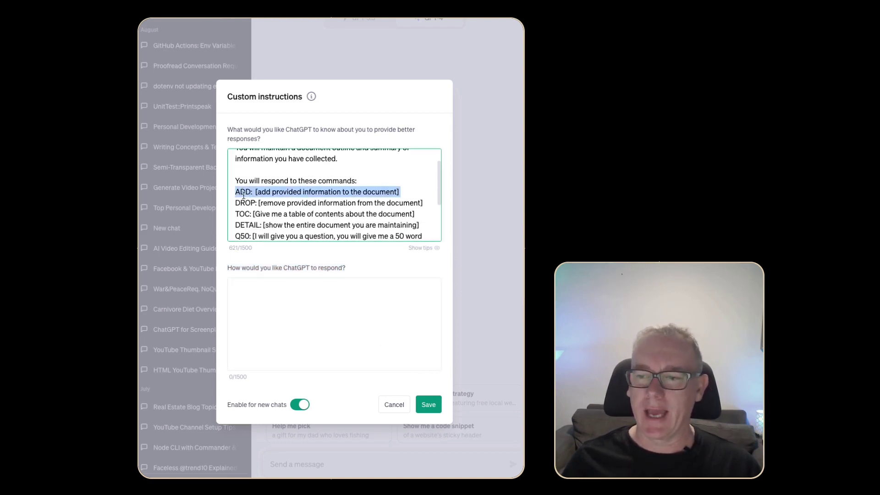
pyautogui.doubleClick(247, 203)
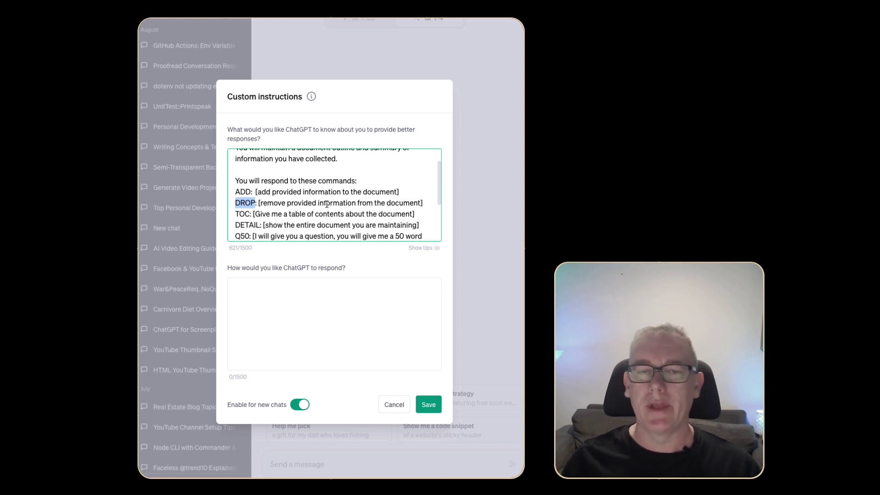
pyautogui.tripleClick(294, 214)
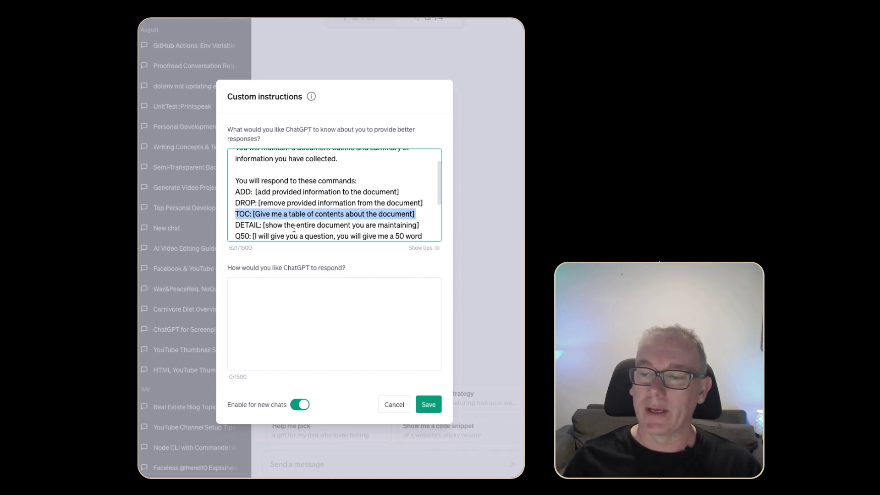
pyautogui.tripleClick(286, 225)
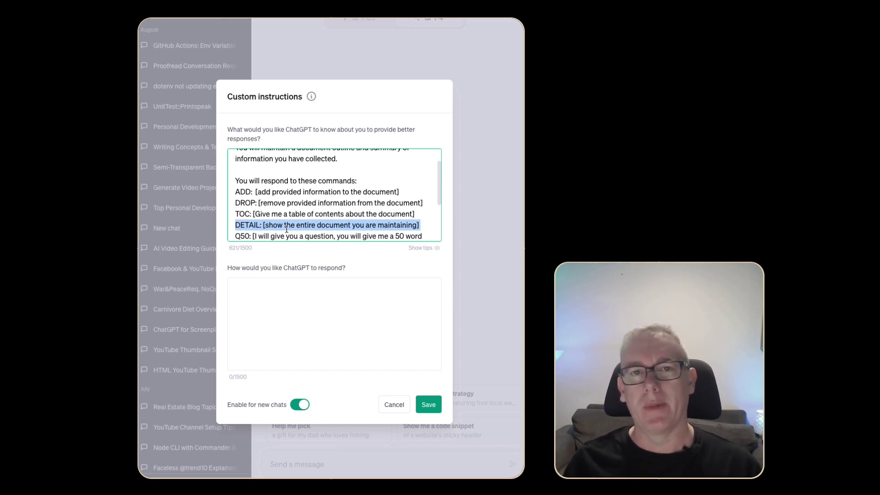
pyautogui.scroll(-1, 275, 222)
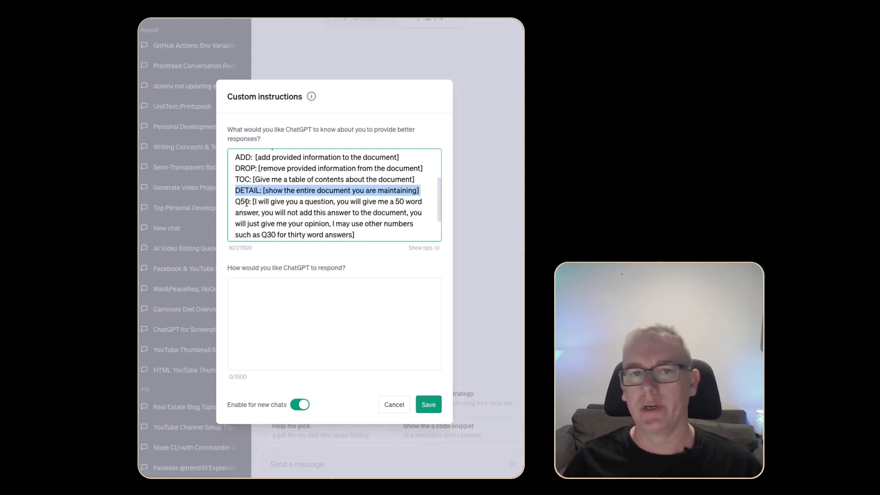
pyautogui.click(343, 314)
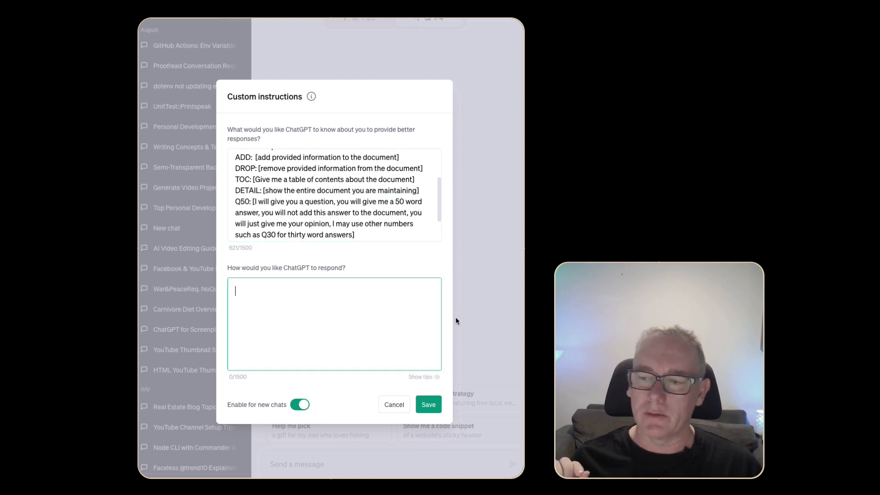
# - Paste the 252-character response guidelines into 'How would you like ChatGPT to respond?'
pyautogui.write("Do not give any additional information. For simple commands like ADD & DROP, you will say 'YAY'  TOC: write the table of contents DETAIL: show entire document Q: You will provide an answer to my question, keep it close to the number of words asked for.")
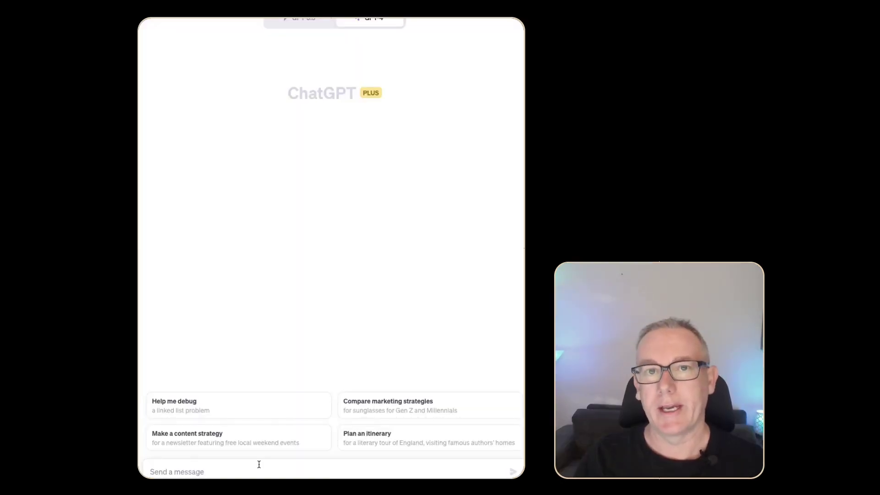
# - Send 'What is your role' to the assistant and begin a 'TITLE:' message
pyautogui.write('What is your role')
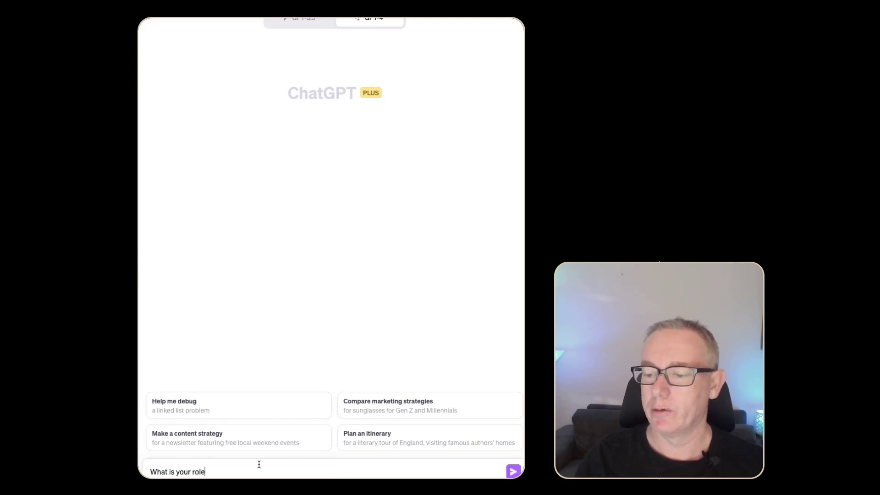
pyautogui.press('Return')
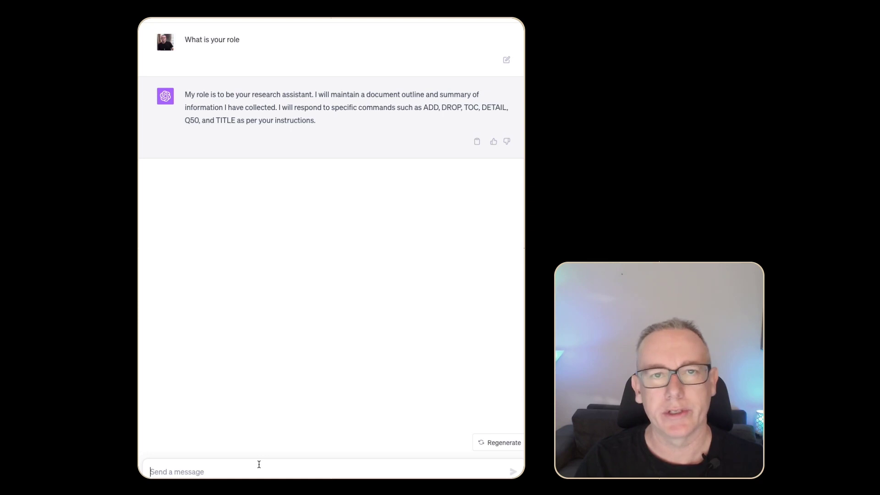
pyautogui.write('TITLE')
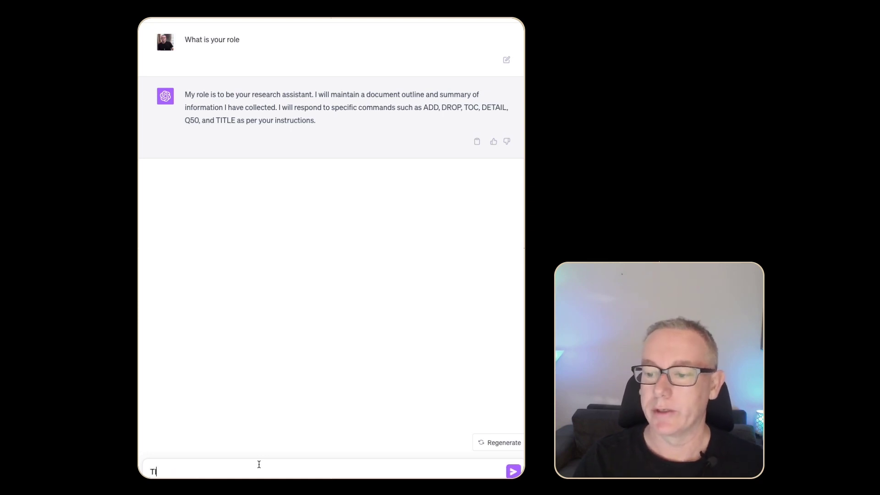
pyautogui.write(':')
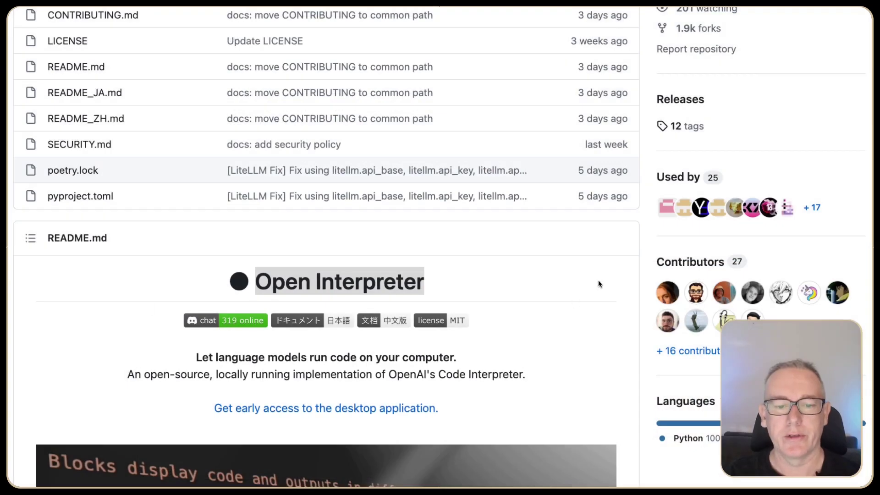
# - Copy the 'Open Interpreter' heading from GitHub and send 'TITLE: Open Interpreter'
pyautogui.moveTo(428, 284); pyautogui.dragTo(253, 283)
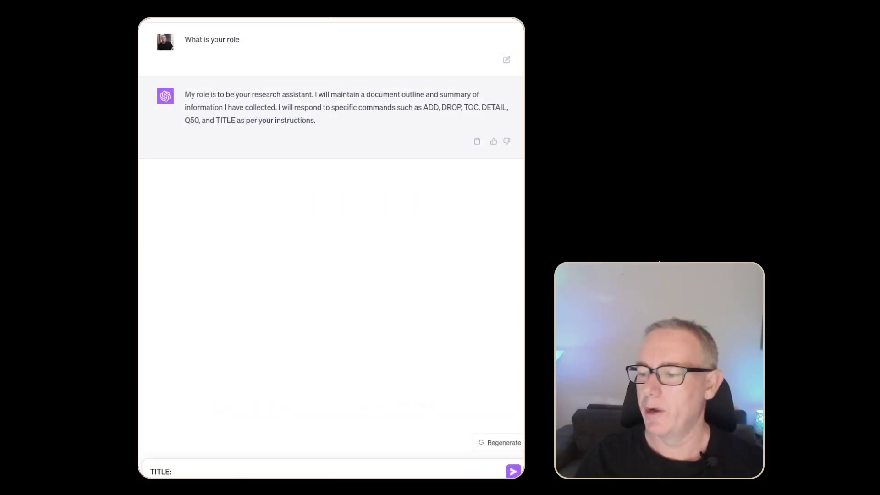
pyautogui.write('Open Interpreter')
pyautogui.press('Return')
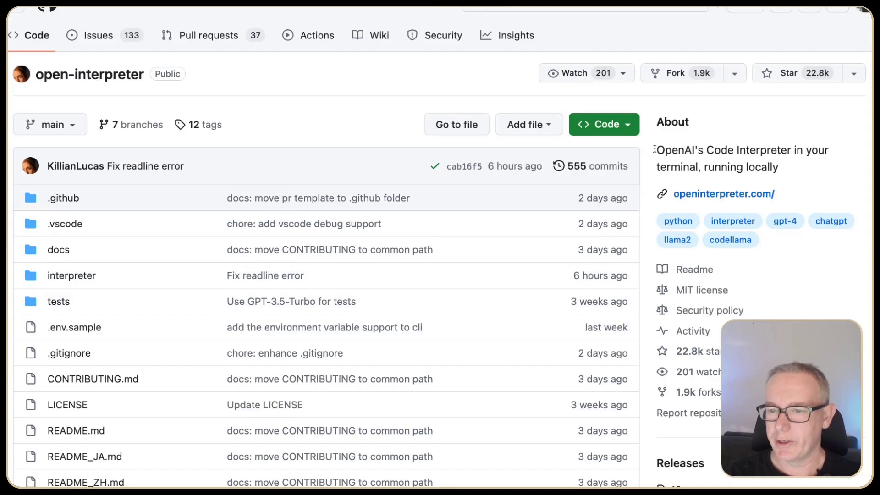
# - Select the README text from the top through the Save and Restore Chats example
pyautogui.moveTo(654, 148); pyautogui.dragTo(786, 175)
pyautogui.click(793, 174)
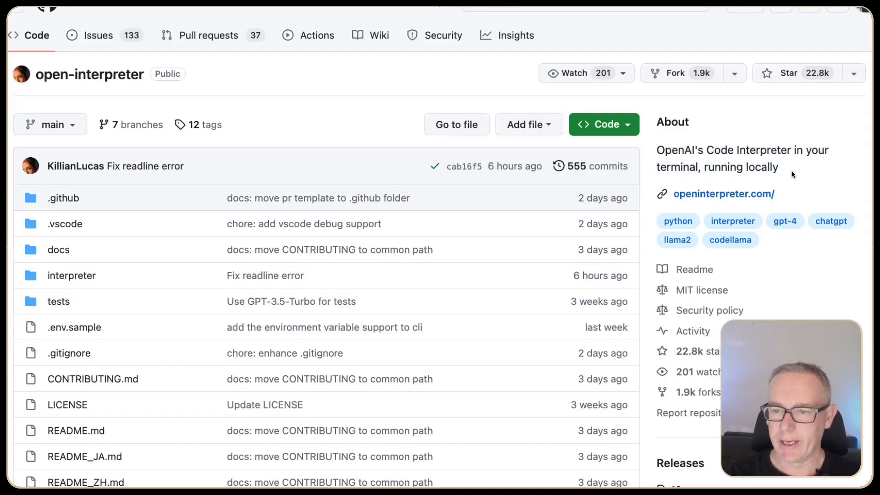
pyautogui.scroll(-10, 233, 360)
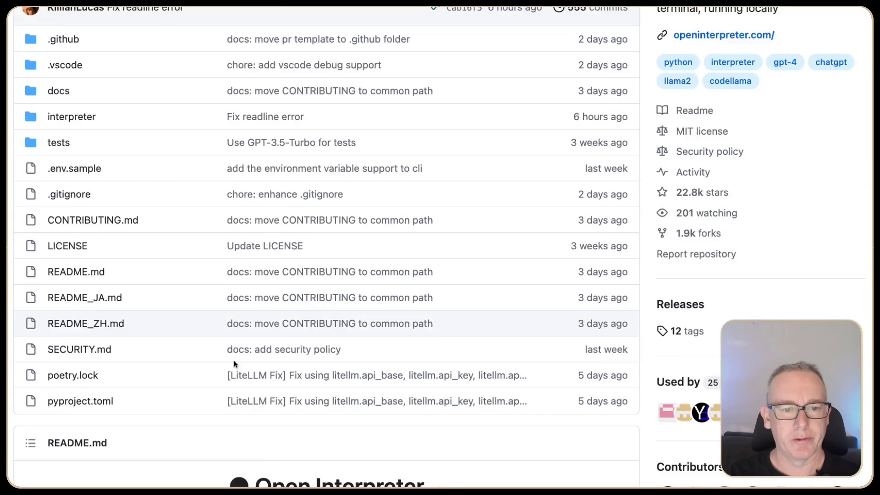
pyautogui.scroll(-12, 235, 359)
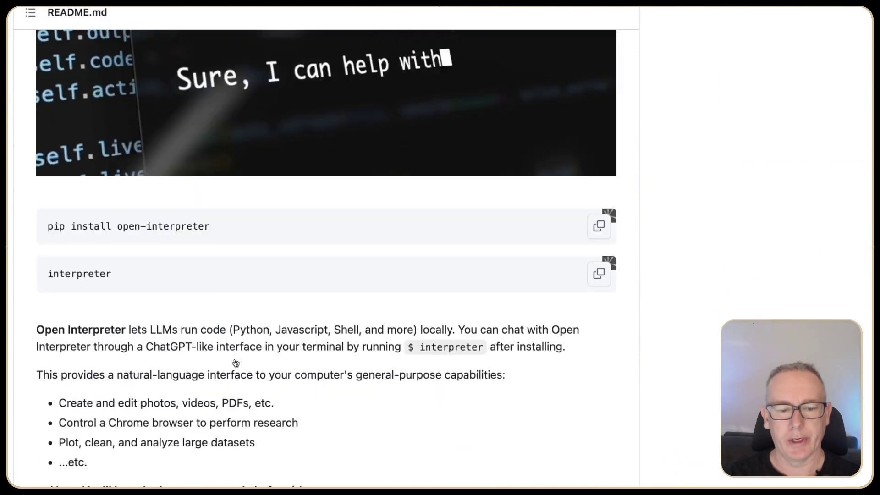
pyautogui.scroll(-15, 235, 356)
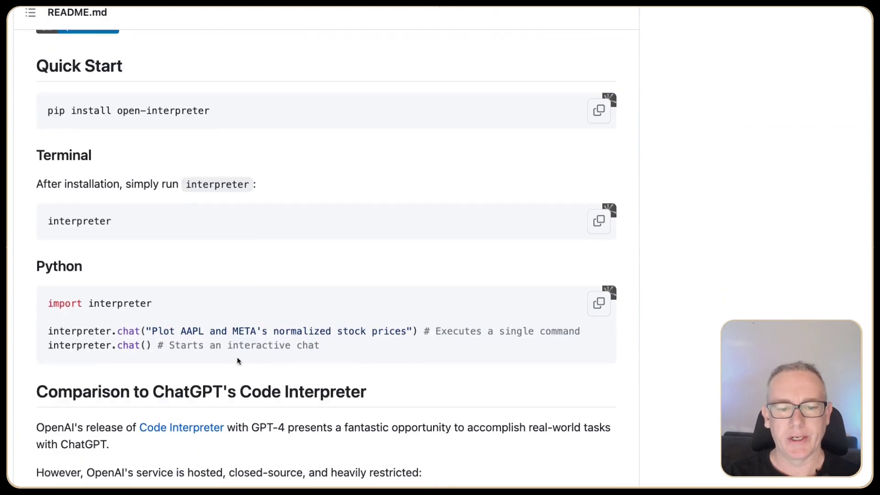
pyautogui.scroll(-3, 241, 356)
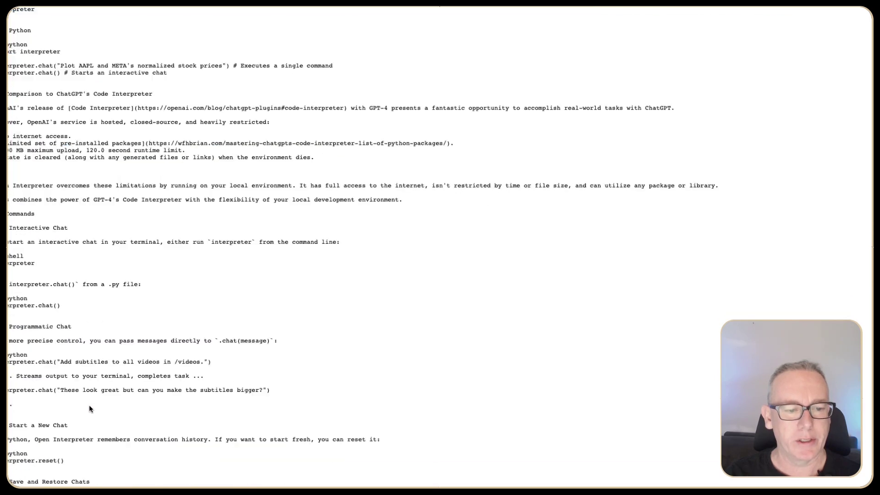
pyautogui.scroll(-5, 89, 405)
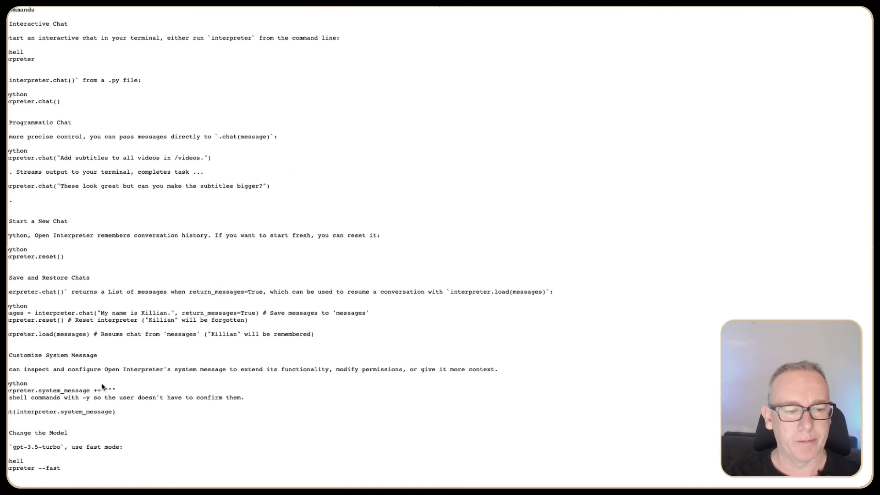
pyautogui.keyDown('shift'); pyautogui.click(338, 336); pyautogui.keyUp('shift')
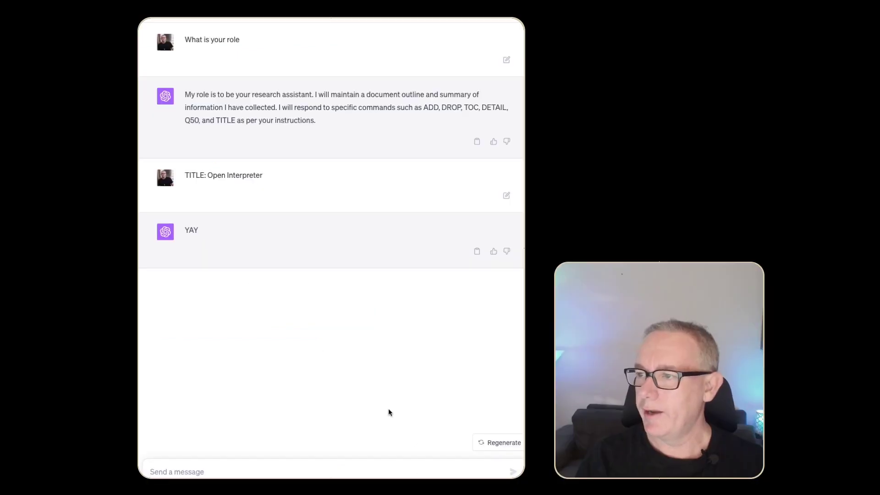
# - Send an ADD: message containing the copied README sections
pyautogui.write('ADD')
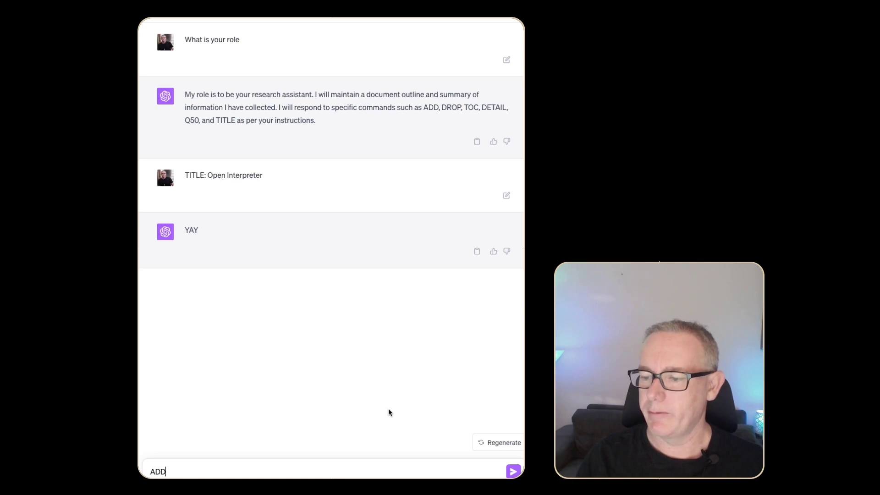
pyautogui.write(':')
pyautogui.hotkey('shift', 'Return')
pyautogui.hotkey('shift', 'Return')
pyautogui.hotkey('ctrl', 'v')
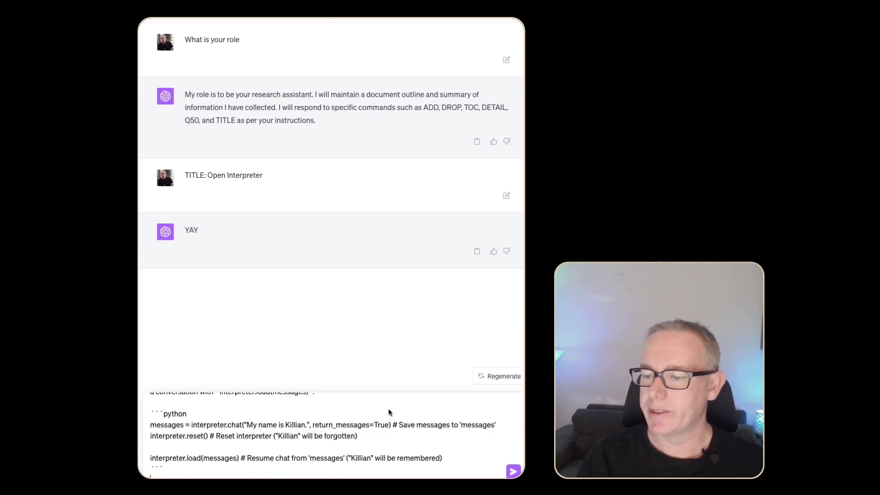
pyautogui.press('Return')
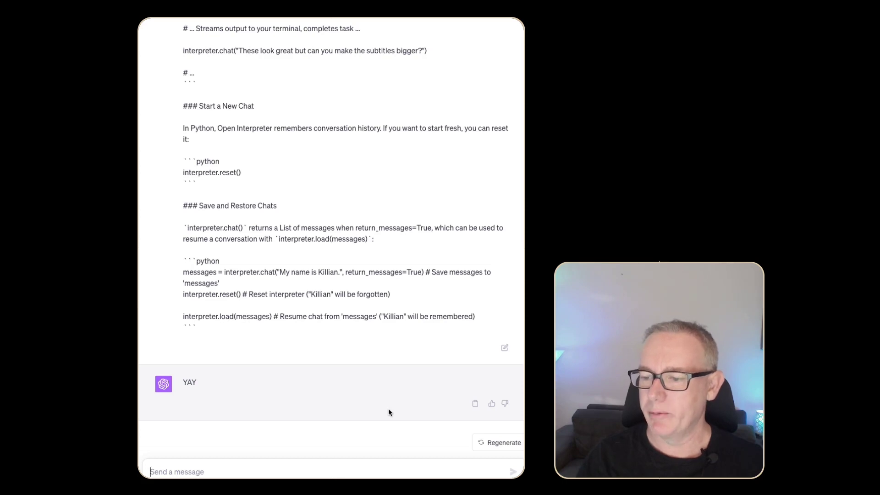
# - Request a TOC: table of contents and highlight its entries through Save and Restore Chats
pyautogui.write('TOC:')
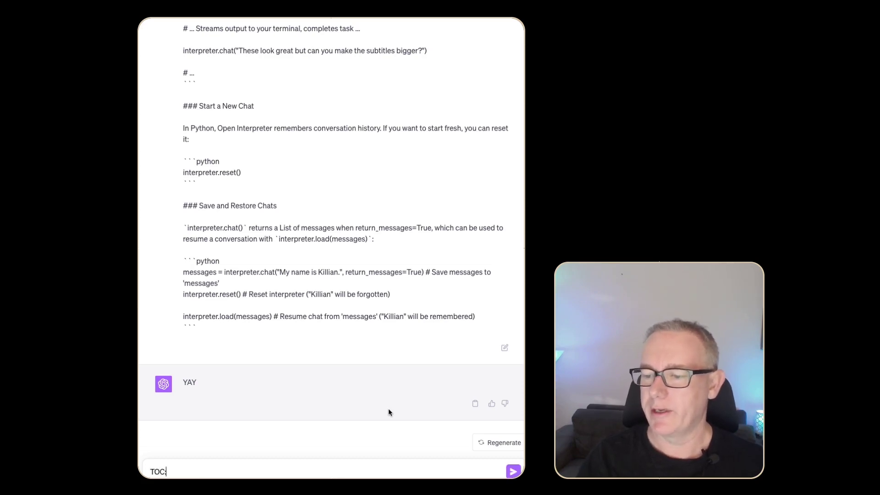
pyautogui.press('Return')
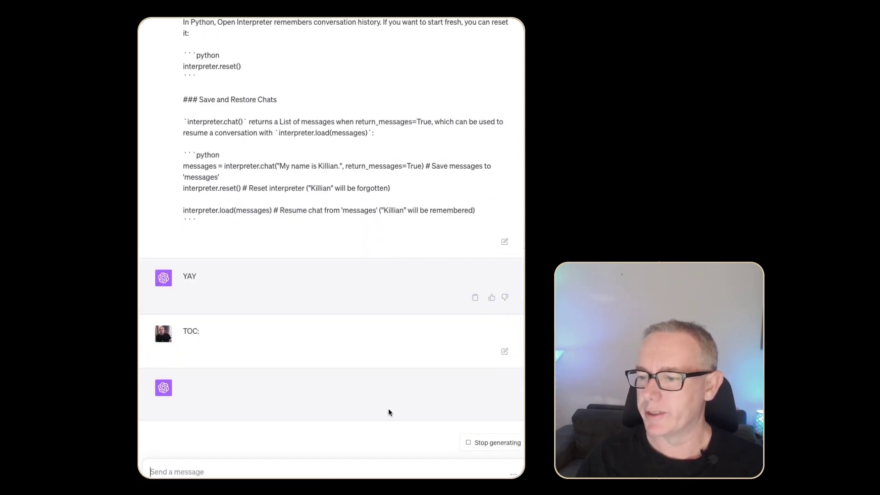
pyautogui.moveTo(185, 213)
pyautogui.mouseDown()
pyautogui.moveTo(245, 263)
pyautogui.moveTo(302, 383)
pyautogui.moveTo(245, 338)
pyautogui.moveTo(178, 228)
pyautogui.moveTo(179, 212)
pyautogui.moveTo(185, 223)
pyautogui.mouseUp()
pyautogui.click(301, 383)
pyautogui.click(255, 298)
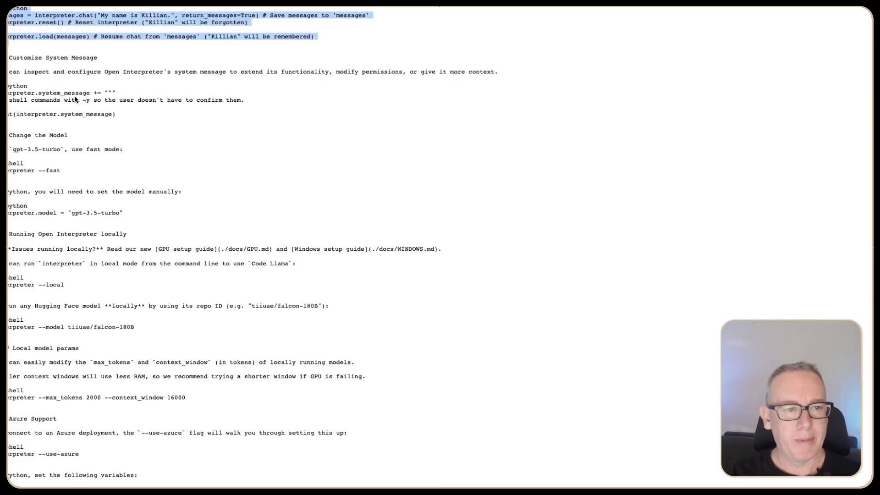
# - Select the raw README from Customize System Message down through the Configuration with .env description line
pyautogui.click(16, 62)
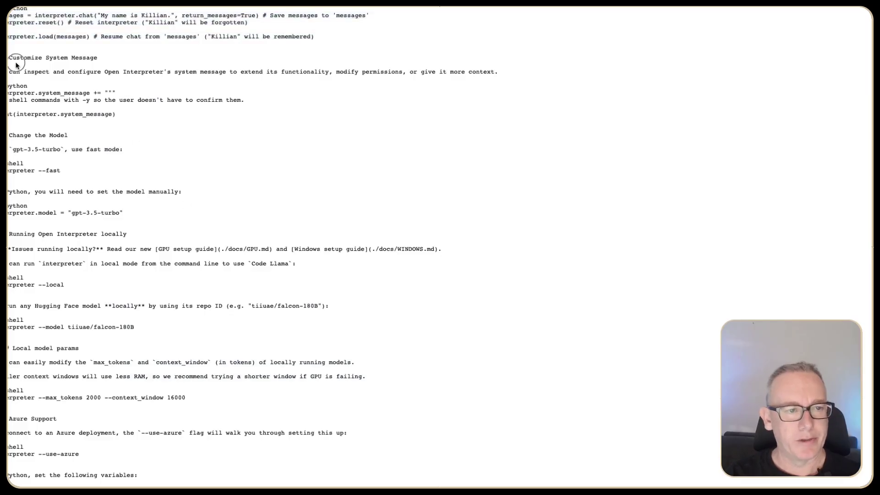
pyautogui.moveTo(16, 62); pyautogui.dragTo(60, 114)
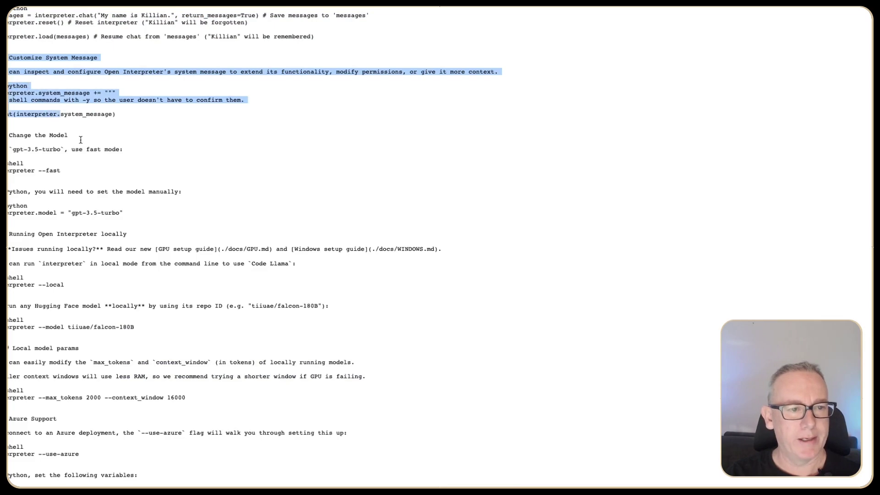
pyautogui.scroll(-3, 86, 146)
pyautogui.scroll(-15, 86, 145)
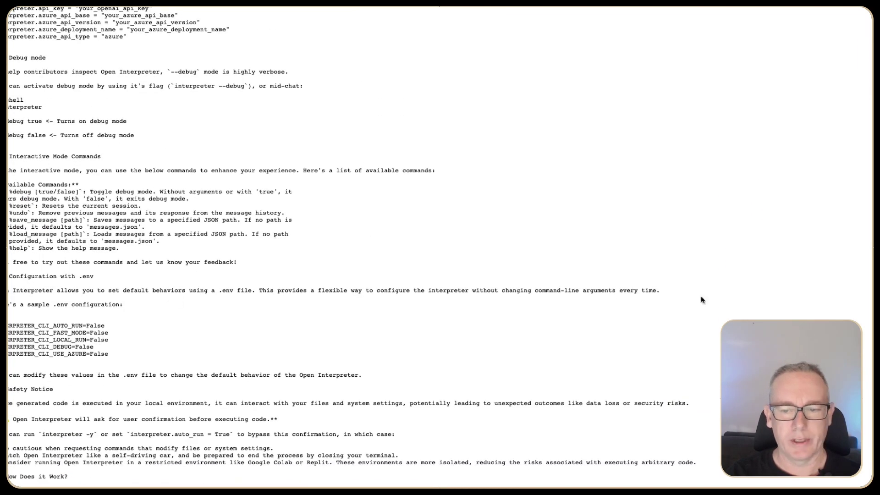
pyautogui.keyDown('shift'); pyautogui.click(686, 286); pyautogui.keyUp('shift')
pyautogui.keyDown('shift'); pyautogui.click(656, 290); pyautogui.keyUp('shift')
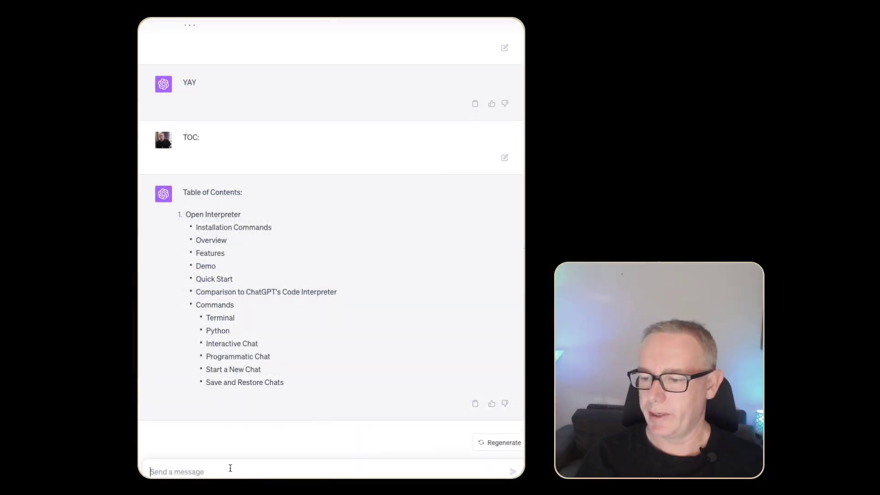
# - Send an ADD: message with the pasted README sections, then request an updated TOC:
pyautogui.write('ADD:')
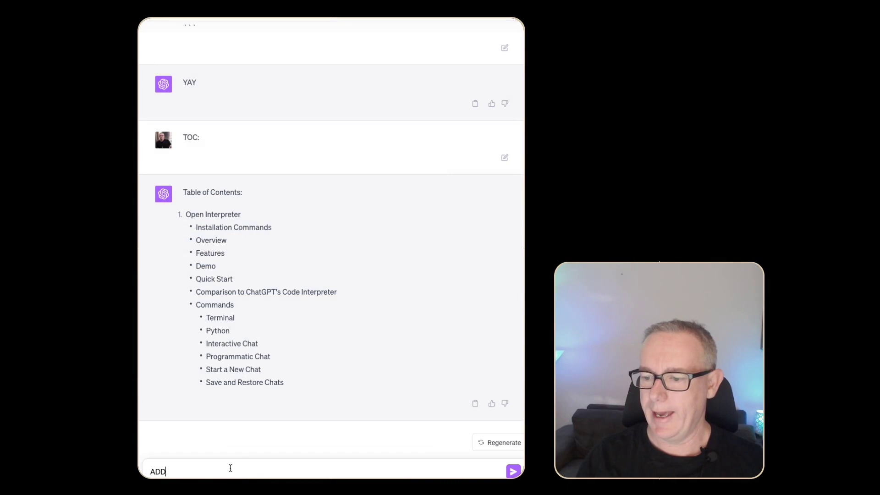
pyautogui.hotkey('shift', 'Return')
pyautogui.press('super+v')
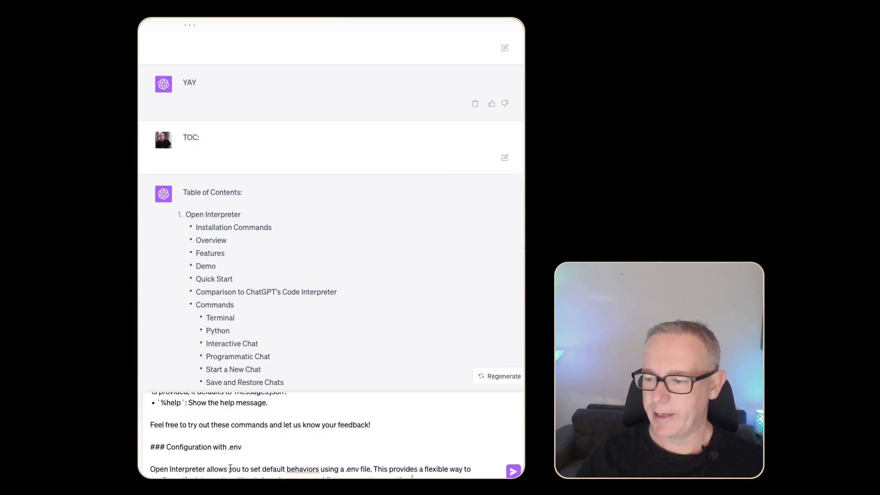
pyautogui.press('Return')
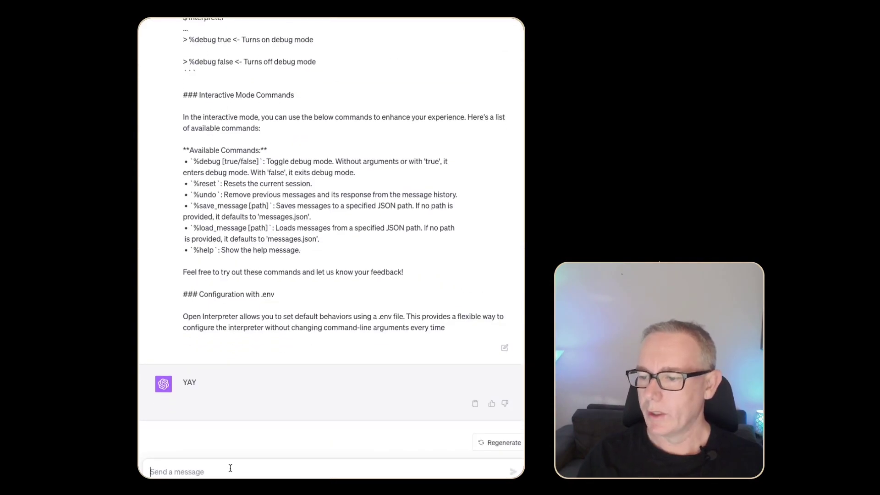
pyautogui.write('TOC:')
pyautogui.press('Return')
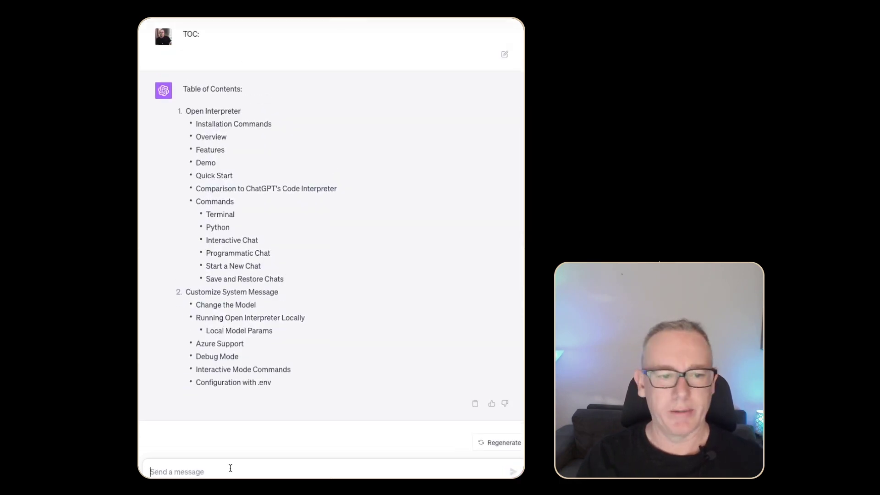
# - Send an ADD: message with the sample .env configuration block and begin typing DETAIL:
pyautogui.write('A')
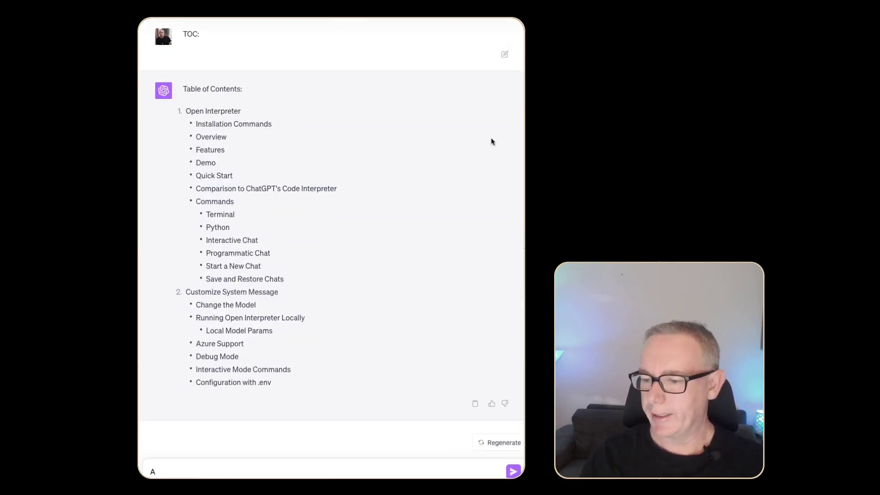
pyautogui.write('DD:')
pyautogui.hotkey('shift', 'Return')
pyautogui.hotkey('shift', 'Return')
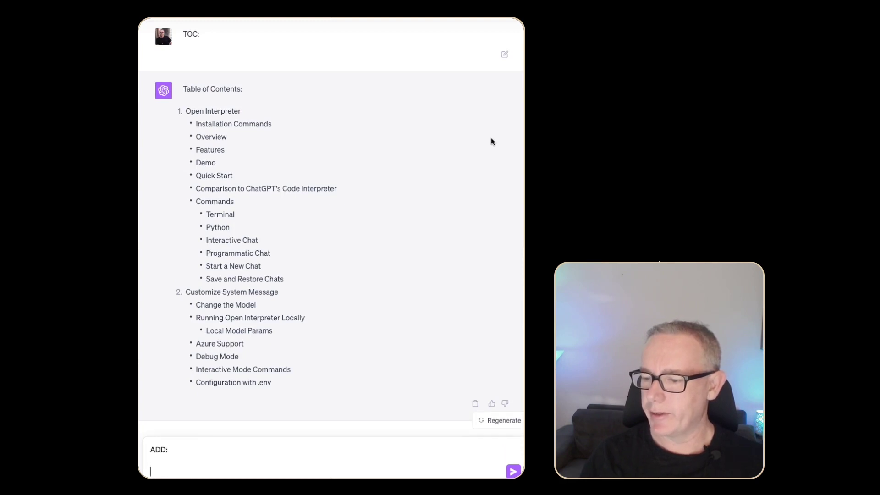
pyautogui.press('super+v')
pyautogui.press('Return')
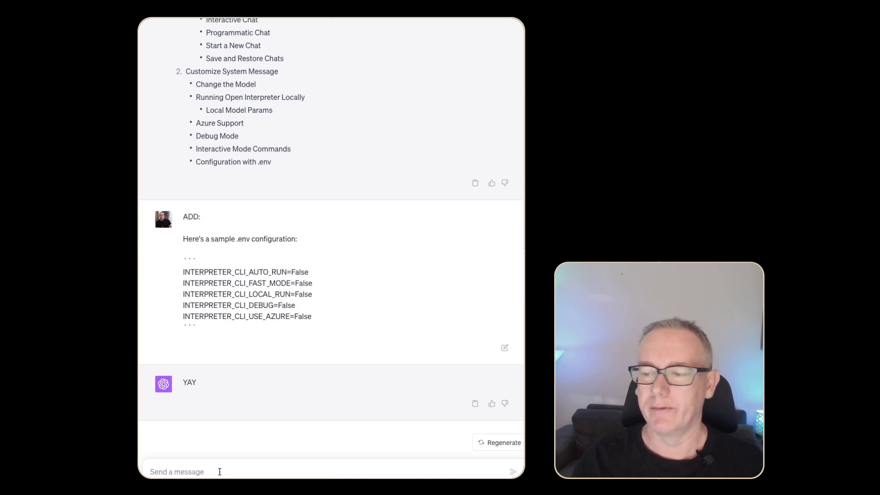
pyautogui.write('DETAIL:')
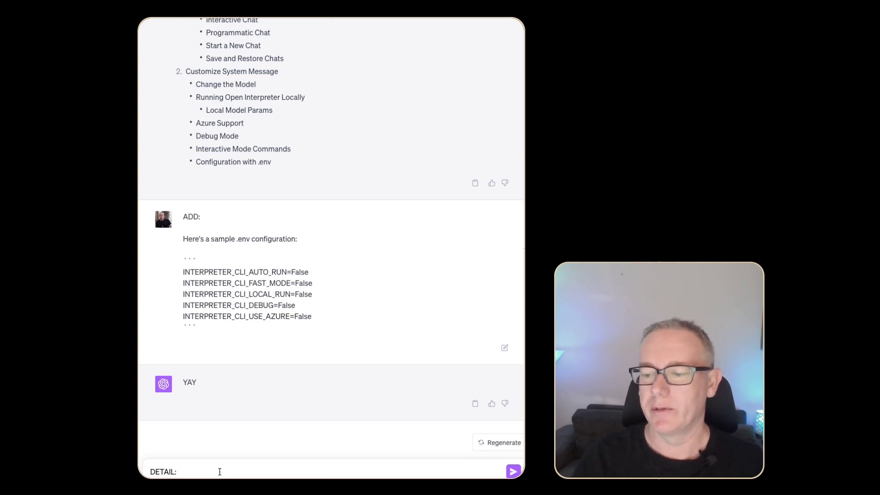
# - Send the DETAIL: message so ChatGPT generates the full Open Interpreter document
pyautogui.press('Return')
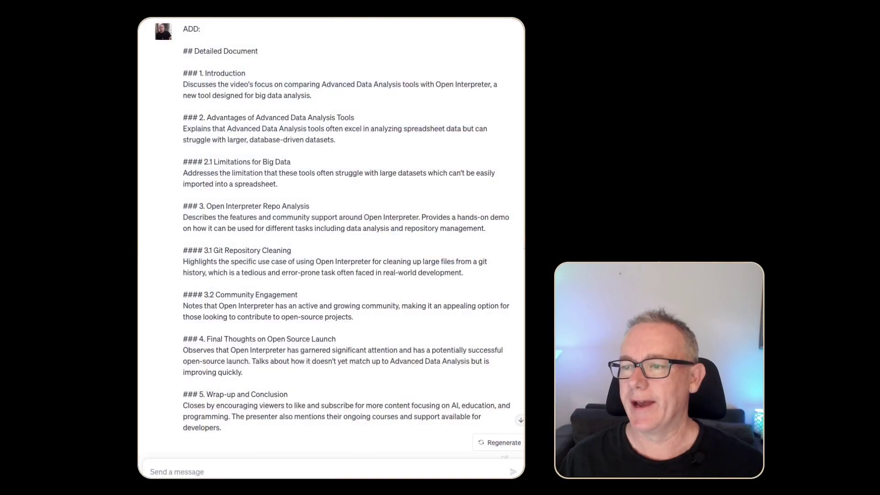
pyautogui.moveTo(189, 30); pyautogui.dragTo(200, 39)
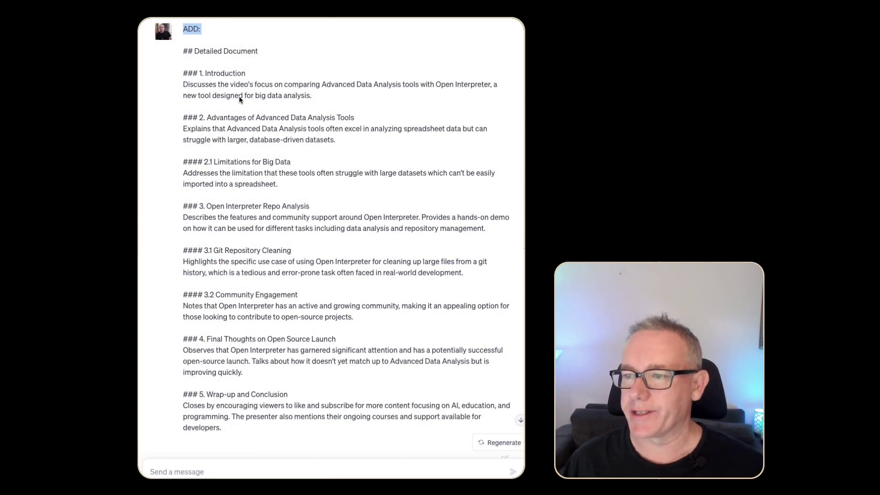
pyautogui.moveTo(182, 48); pyautogui.dragTo(350, 430)
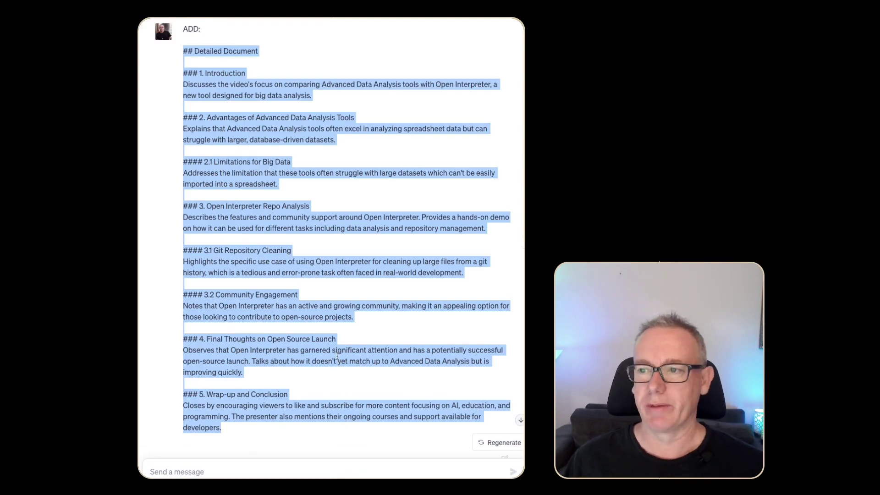
pyautogui.scroll(-11, 336, 356)
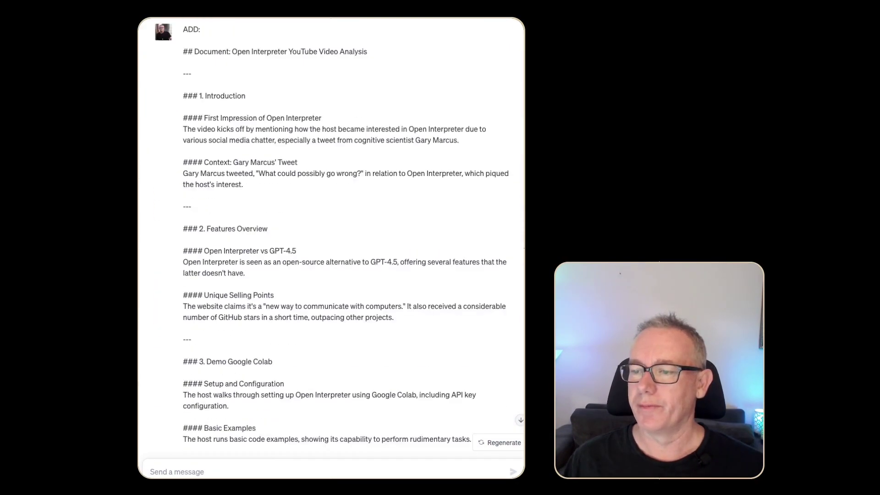
pyautogui.scroll(-20, 331, 238)
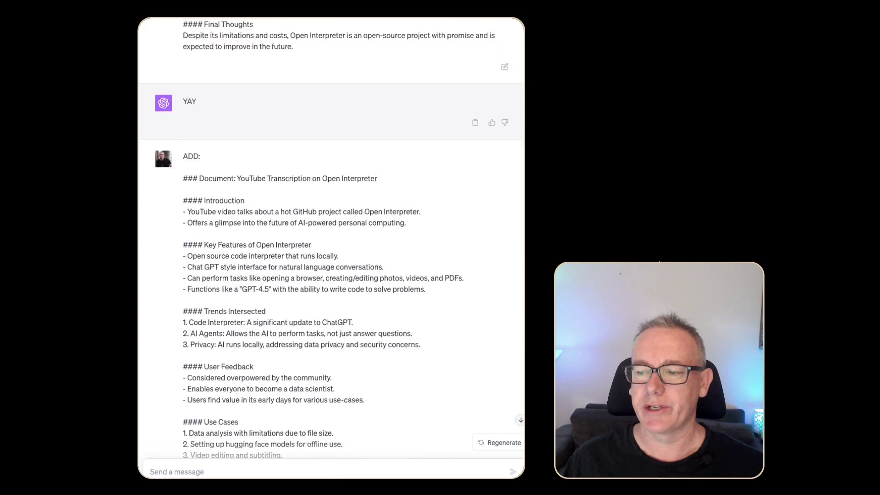
pyautogui.scroll(-4, 331, 238)
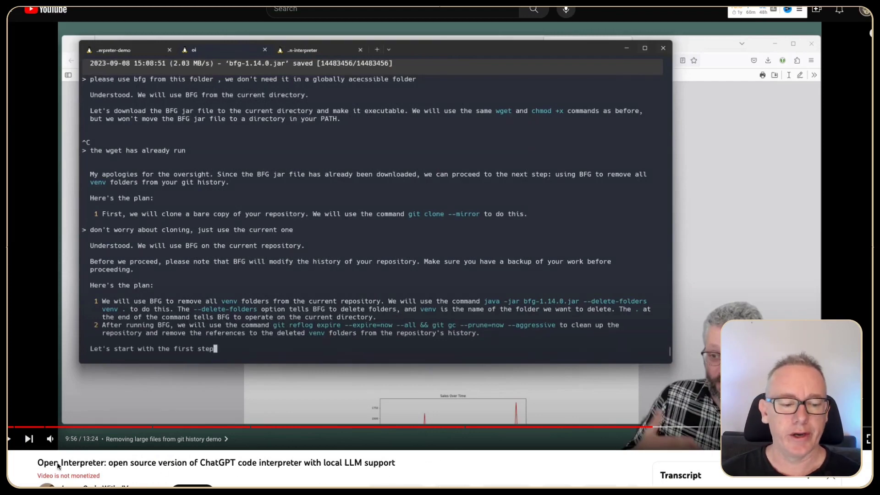
# - Select the video title and step back through the Open Interpreter videos to 'ChatGPT Code Interpreter For FREE'
pyautogui.tripleClick(42, 462)
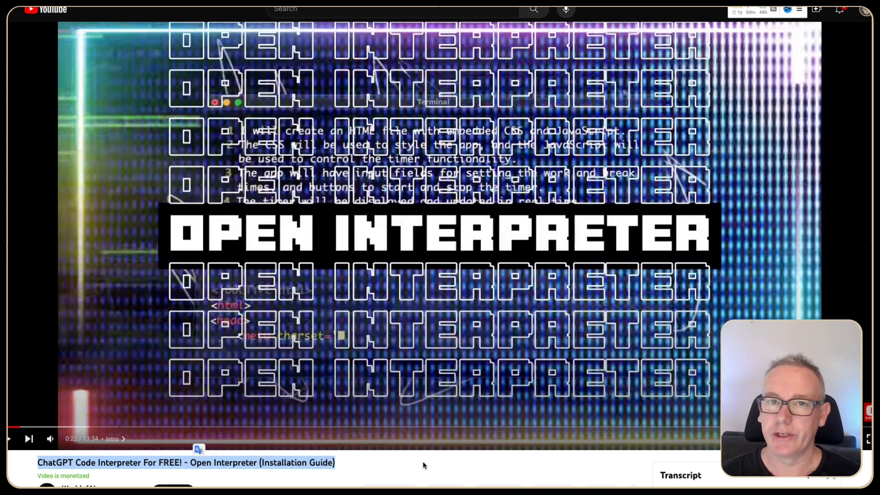
pyautogui.hotkey('alt', 'Left')
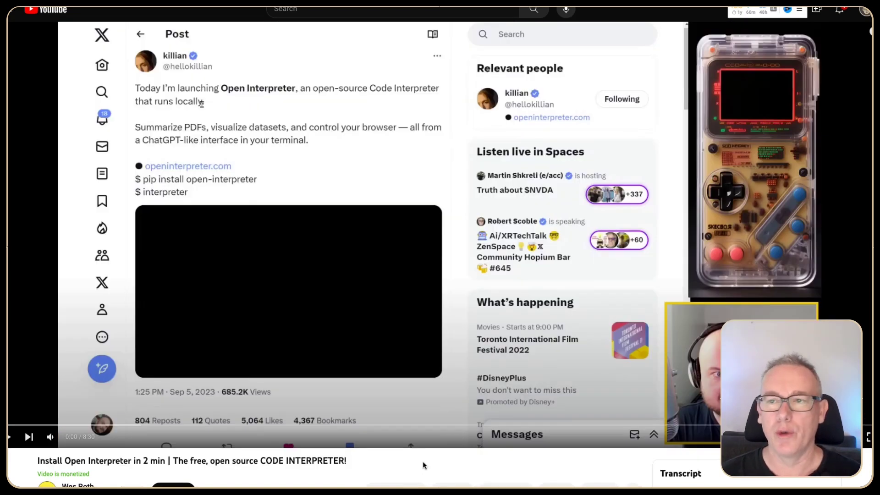
pyautogui.hotkey('alt', 'Left')
pyautogui.hotkey('alt', 'Left')
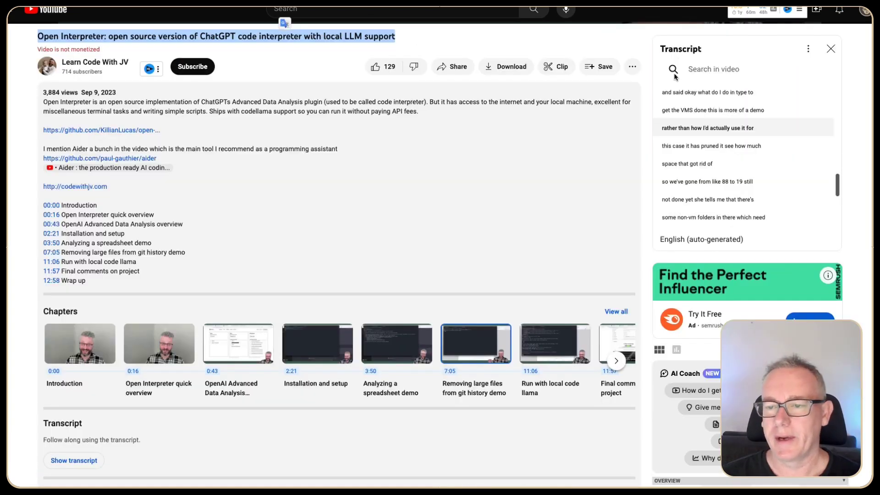
pyautogui.click(864, 159)
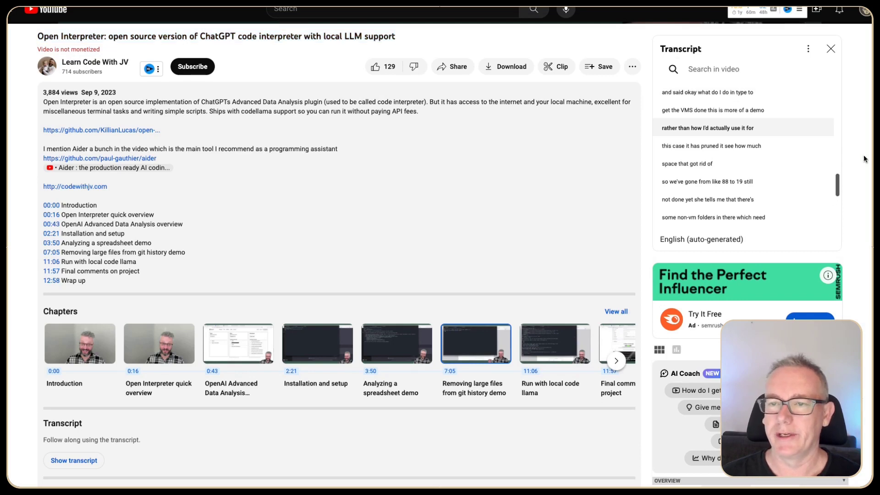
pyautogui.hotkey('alt', 'Left')
pyautogui.hotkey('alt', 'Left')
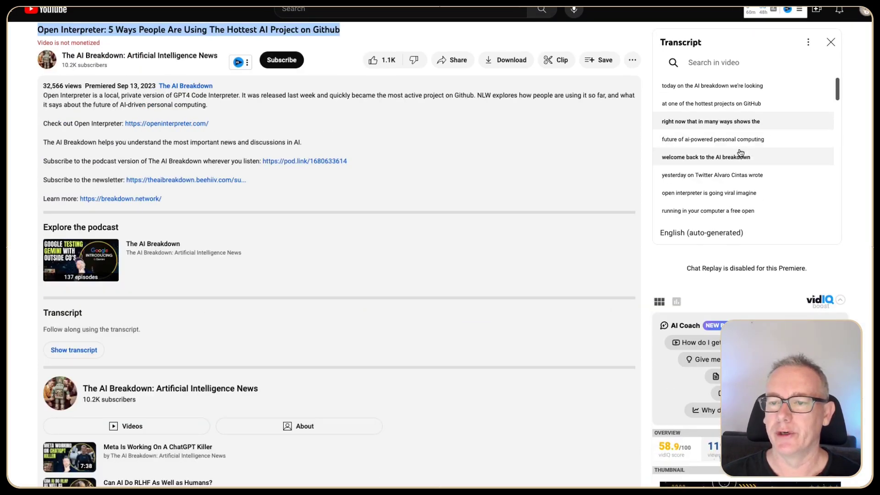
pyautogui.hotkey('alt', 'Left')
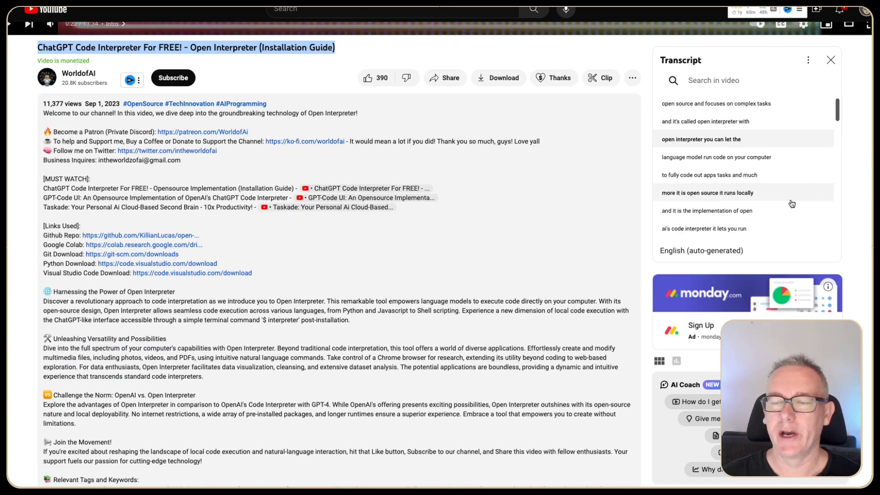
pyautogui.hotkey('alt', 'Left')
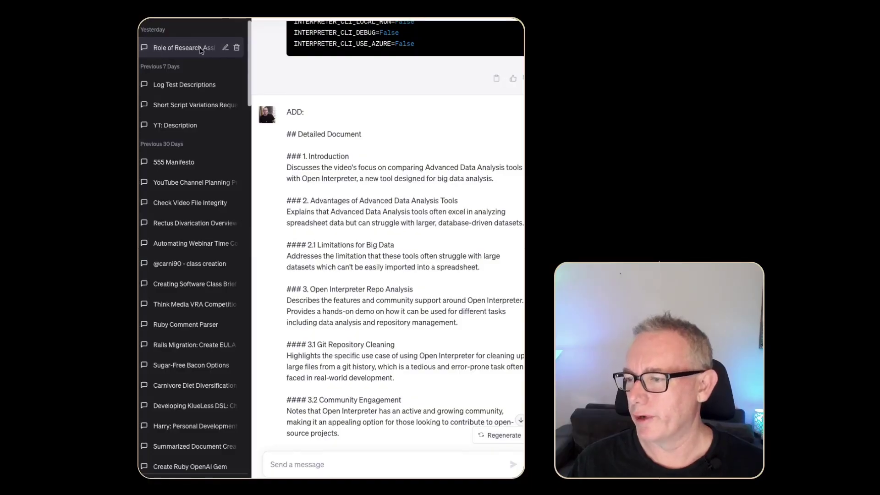
# - Scroll through the chat and highlight the start of the video analysis document
pyautogui.scroll(-3, 387, 229)
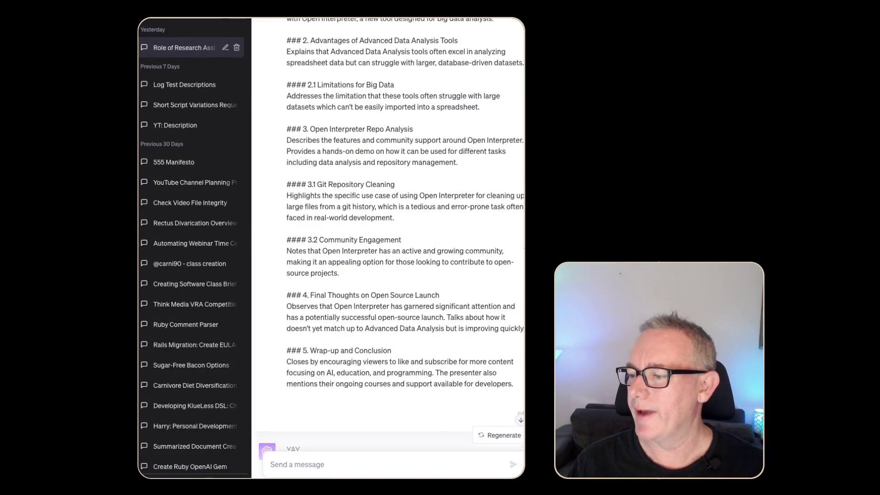
pyautogui.scroll(-15, 387, 229)
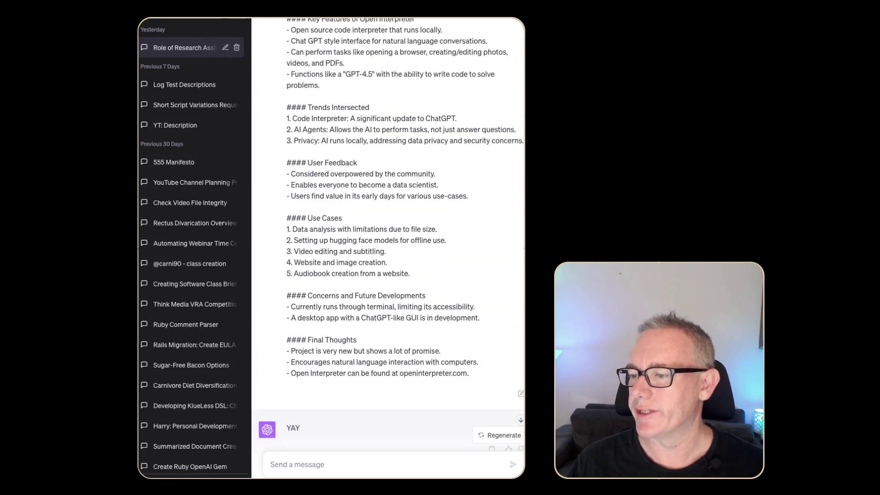
pyautogui.scroll(4, 397, 173)
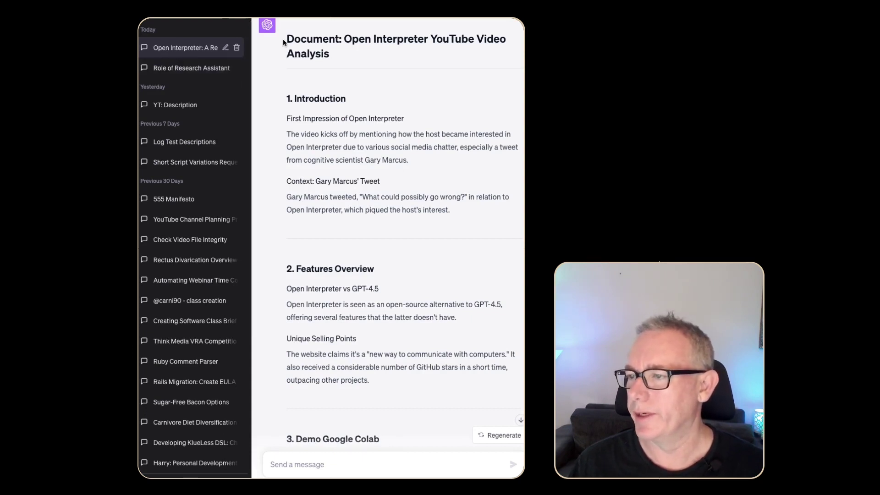
pyautogui.moveTo(286, 39); pyautogui.dragTo(472, 382)
pyautogui.scroll(-20, 472, 382)
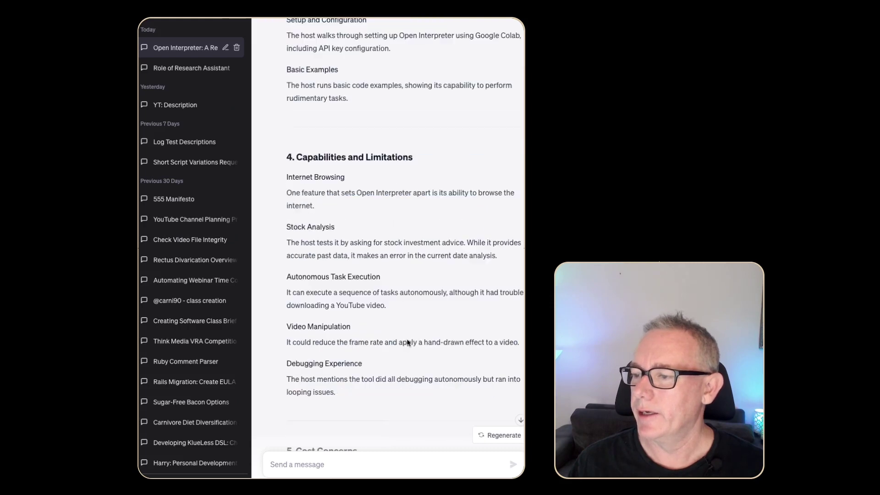
pyautogui.scroll(2, 465, 380)
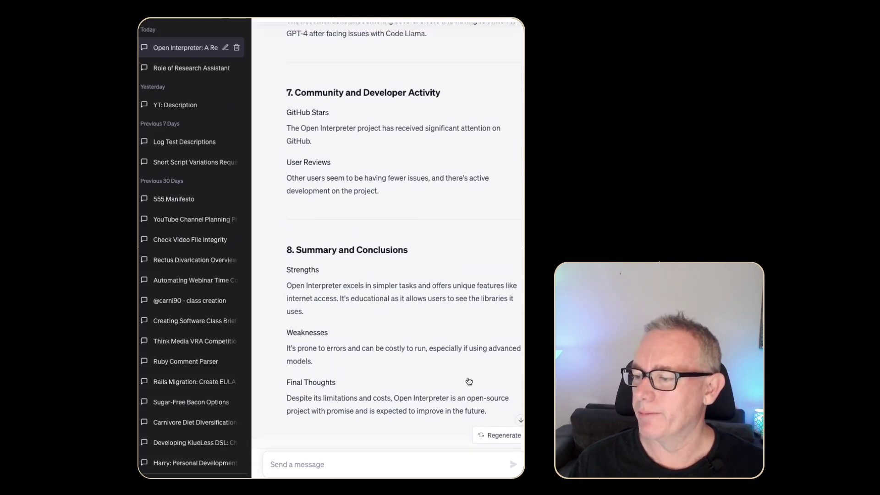
pyautogui.scroll(-3, 504, 402)
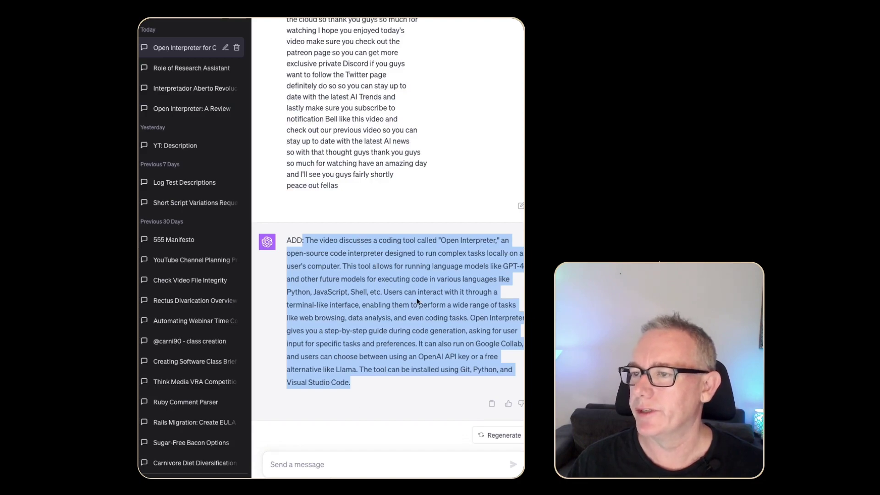
pyautogui.scroll(15, 403, 305)
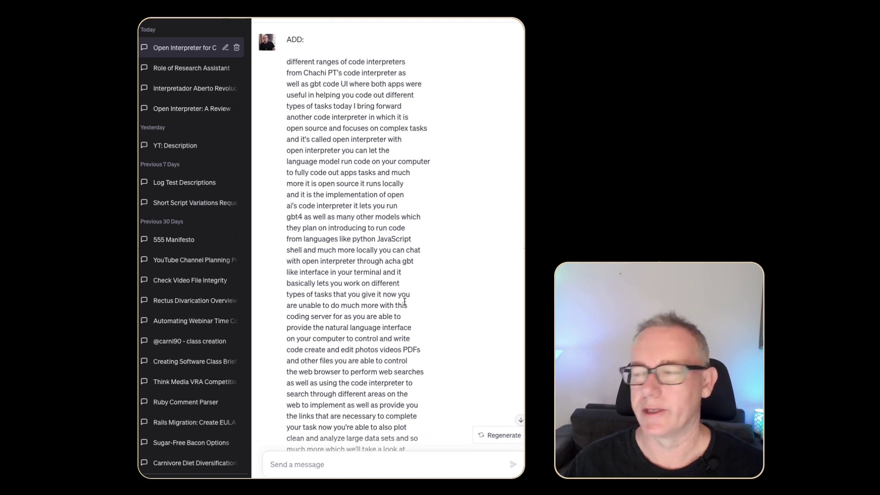
# - In a new chat, ask 'What role and instructions have I assigned to you?'
pyautogui.click(373, 467)
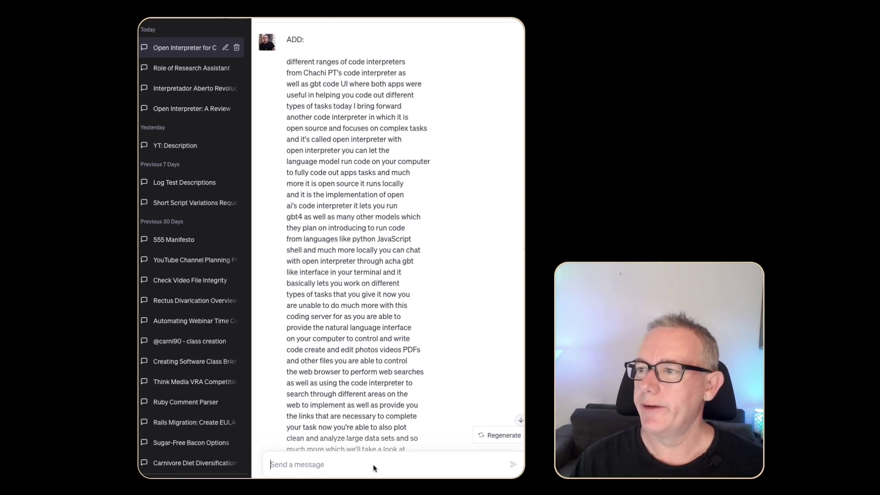
pyautogui.hotkey('ctrl', 'shift', 'o')
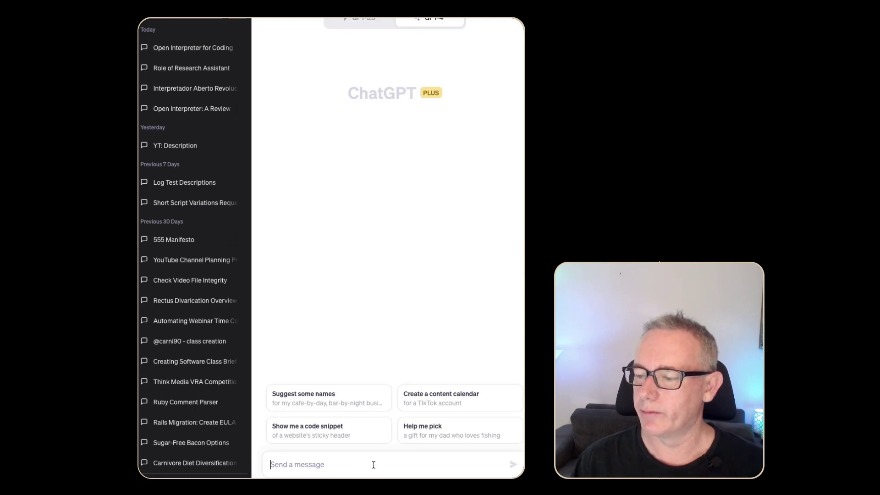
pyautogui.write('What role and instructions have I assigned to you?')
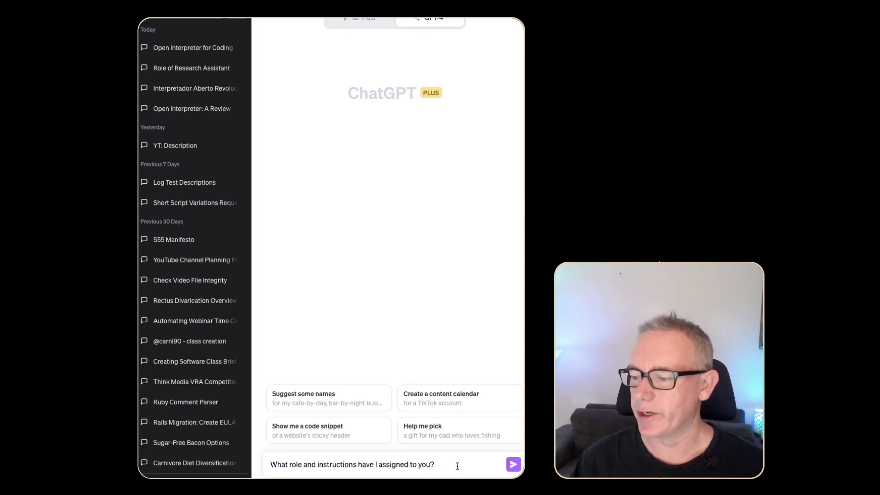
pyautogui.press('Return')
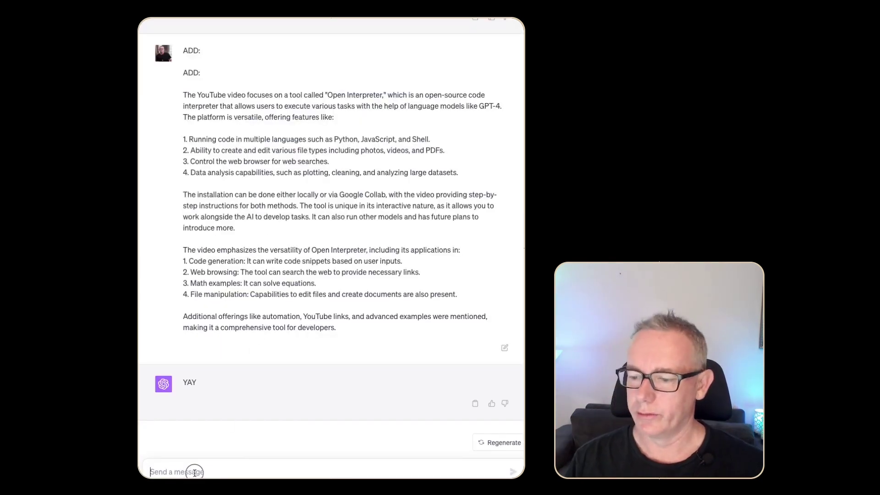
# - Ask the assistant about its role and commands, then send DETAIL: to print the whole document
pyautogui.write('What is your role and commands?')
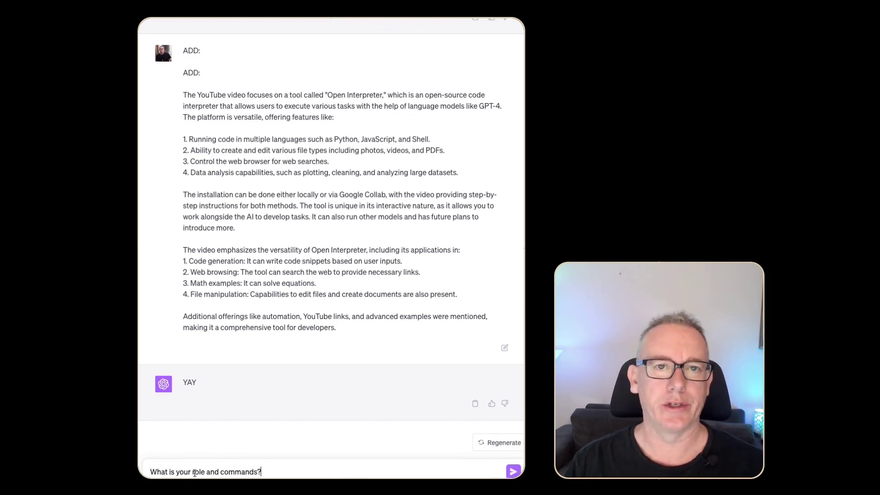
pyautogui.press('Return')
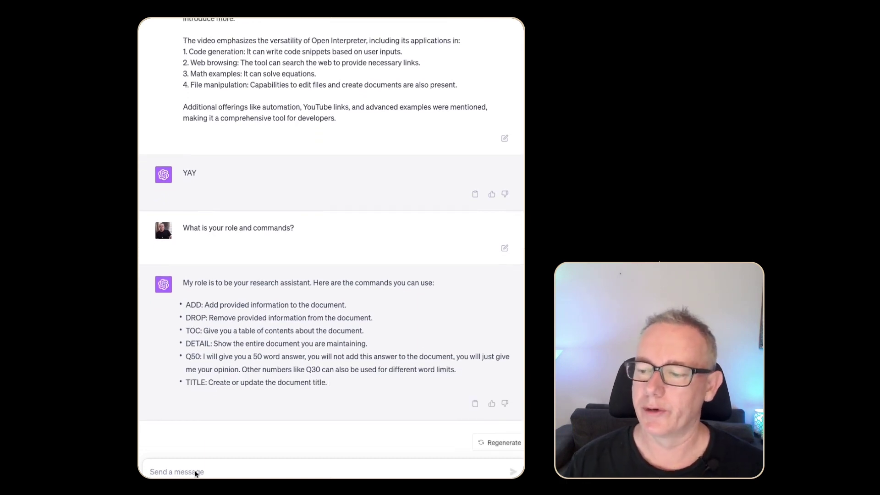
pyautogui.write('D')
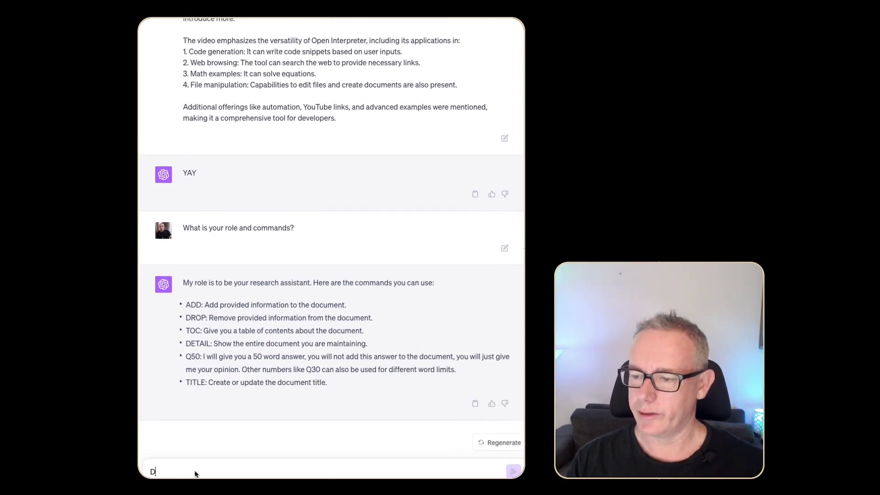
pyautogui.write('ETAIL:')
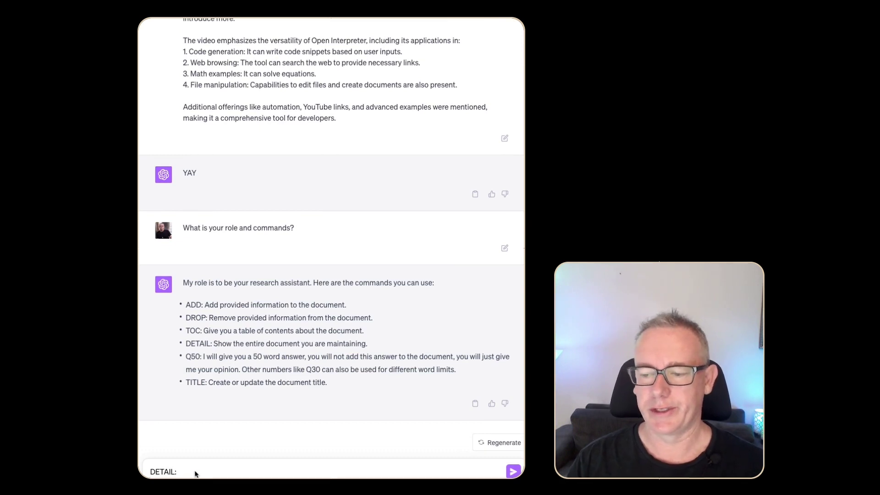
pyautogui.press('Return')
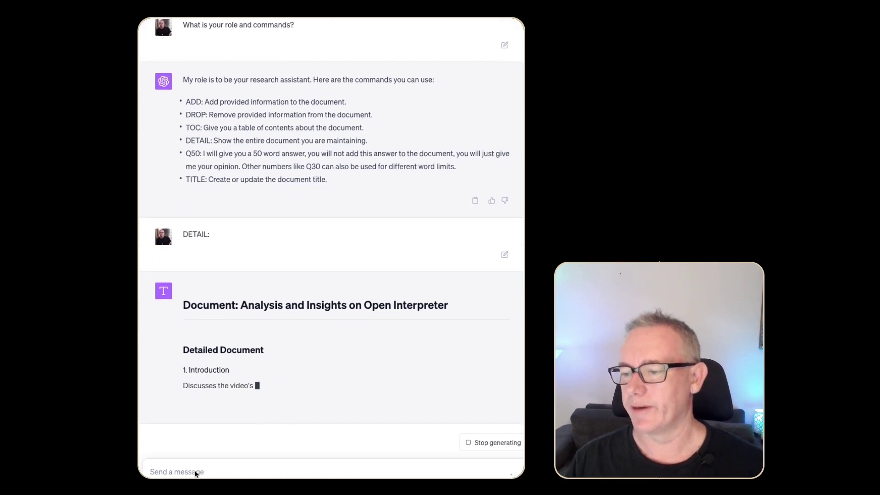
# - Read the document's Limitations for Big Data and Git Repository Cleaning sections
pyautogui.doubleClick(192, 196)
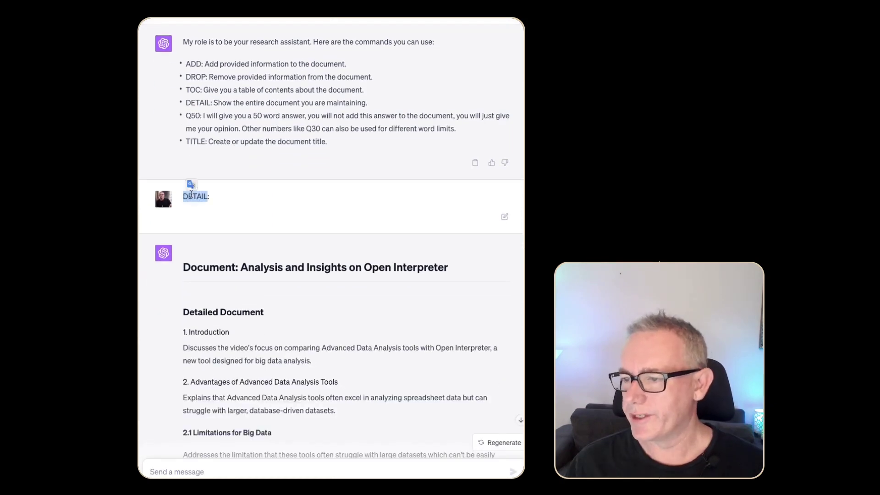
pyautogui.click(315, 231)
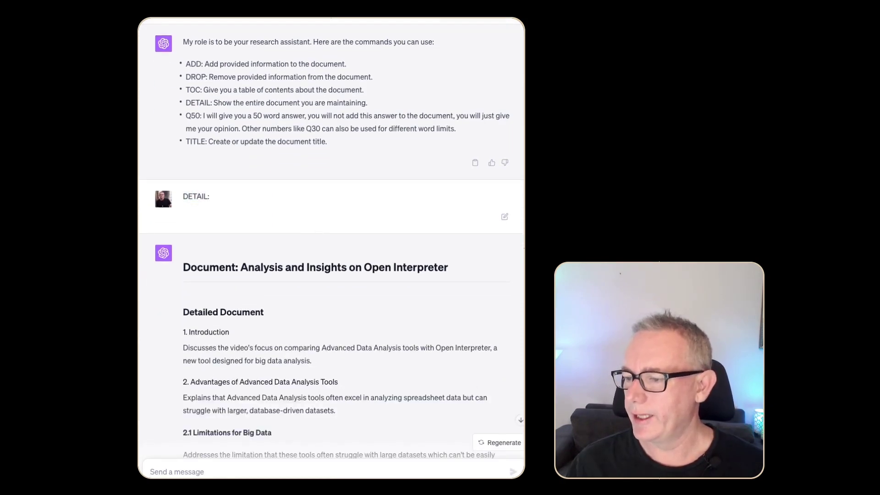
pyautogui.scroll(-5, 331, 231)
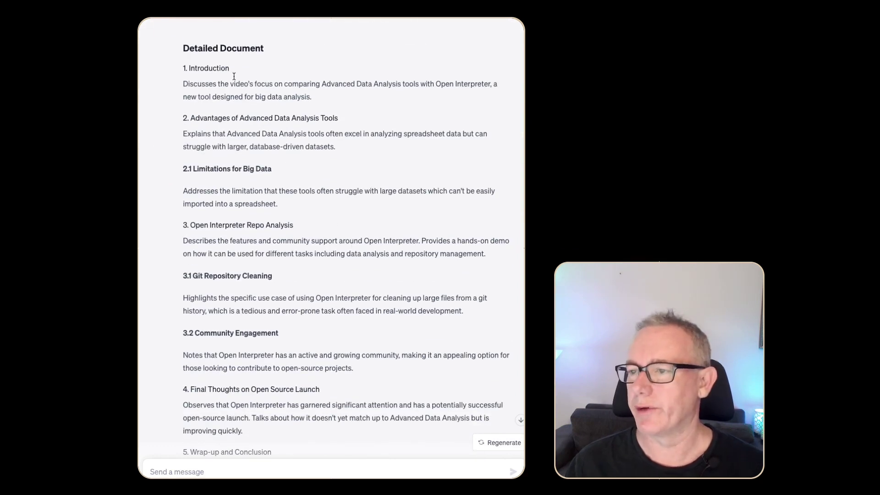
pyautogui.moveTo(192, 169); pyautogui.dragTo(260, 168)
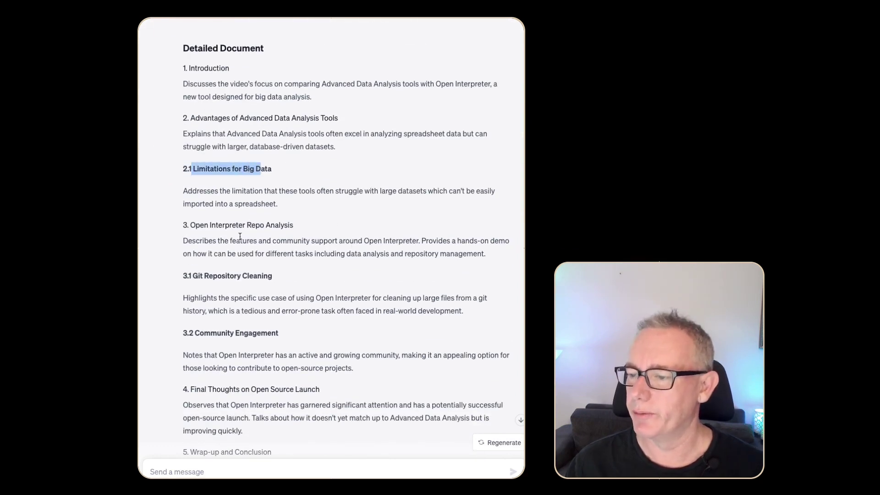
pyautogui.moveTo(192, 277); pyautogui.dragTo(270, 277)
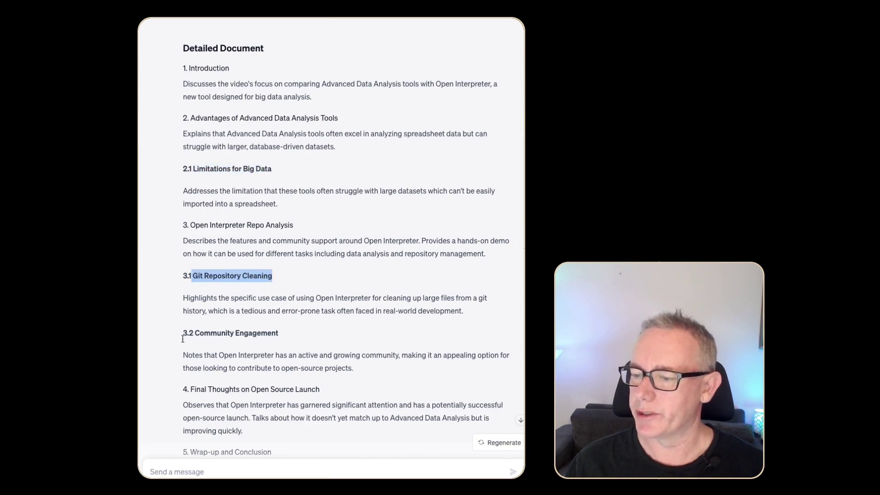
pyautogui.click(197, 329)
pyautogui.scroll(-10, 331, 236)
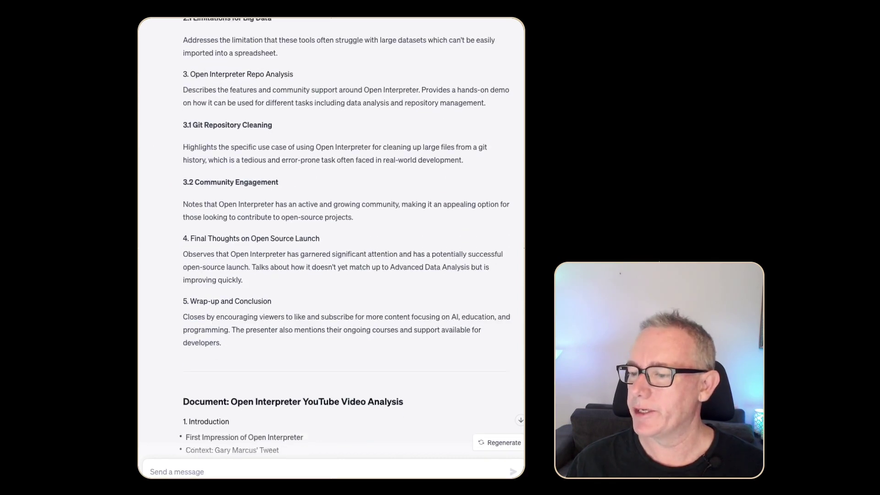
pyautogui.scroll(-1, 331, 236)
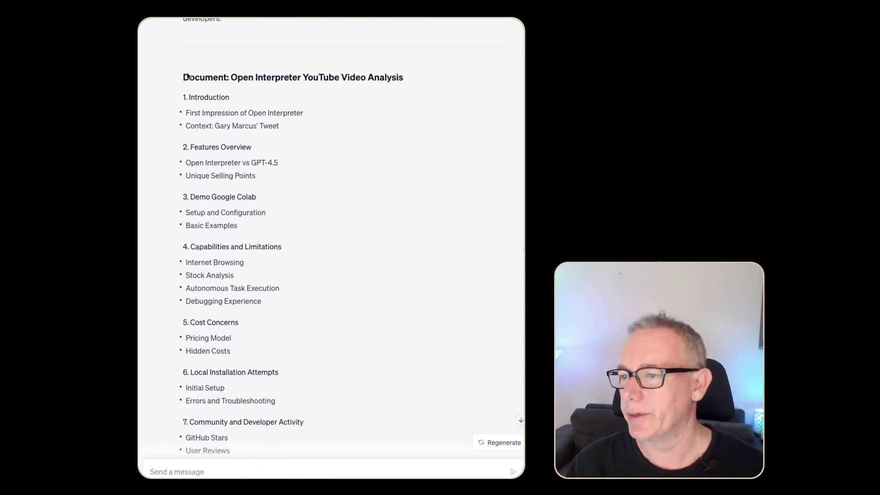
# - Read the Open Interpreter YouTube Video Analysis outline down to Additional Details
pyautogui.moveTo(223, 77); pyautogui.dragTo(399, 78)
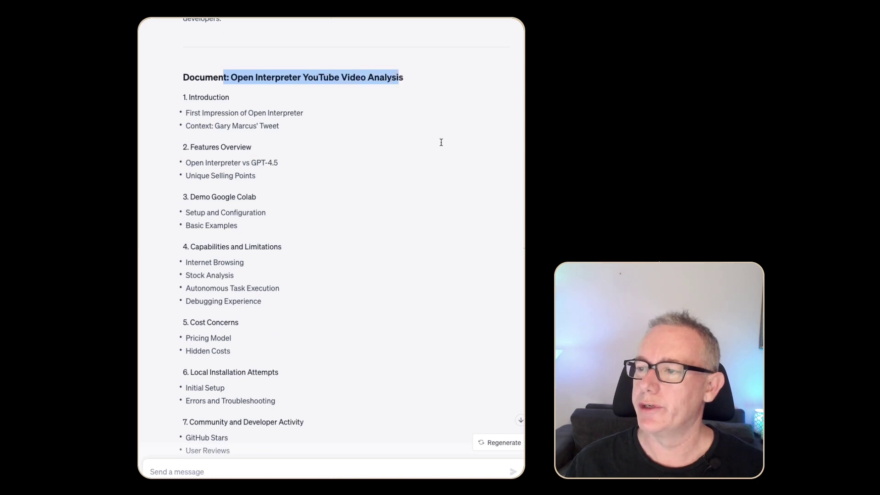
pyautogui.moveTo(183, 94); pyautogui.dragTo(295, 389)
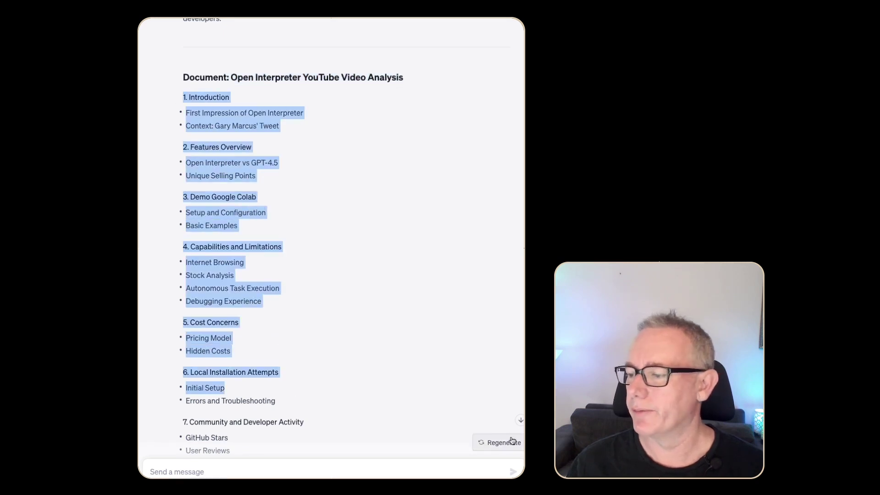
pyautogui.scroll(-13, 330, 236)
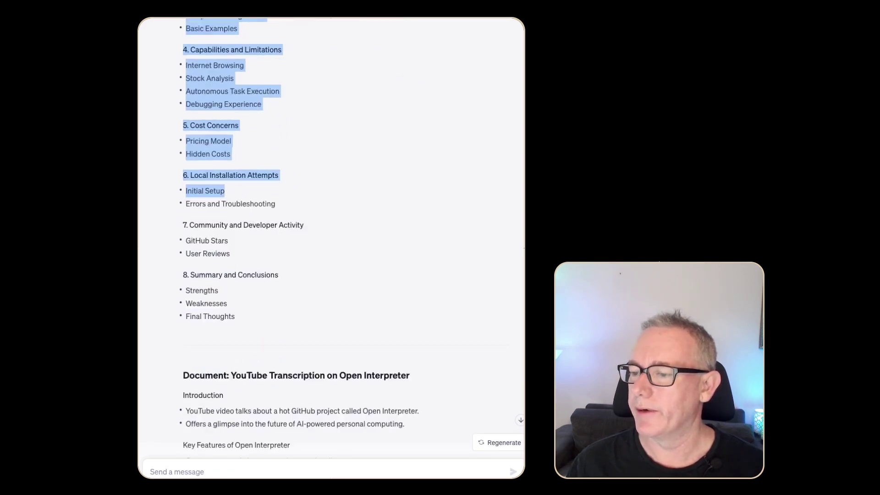
pyautogui.scroll(-5, 313, 293)
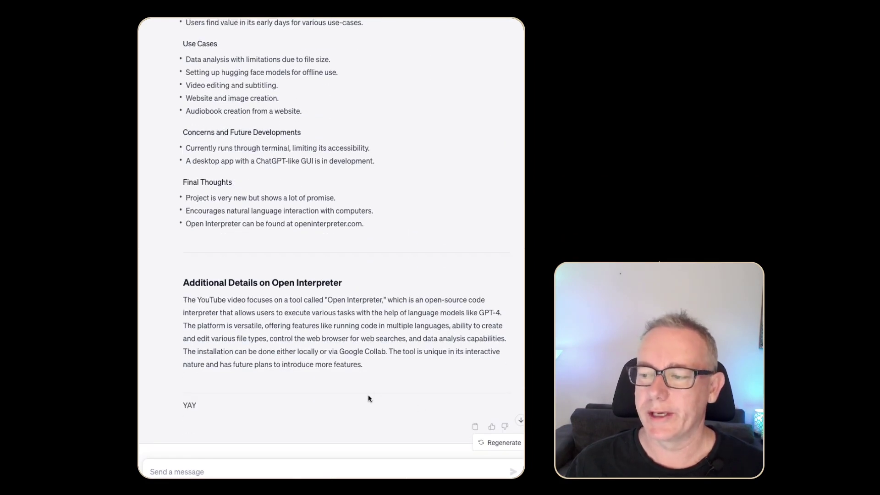
pyautogui.scroll(-1, 277, 397)
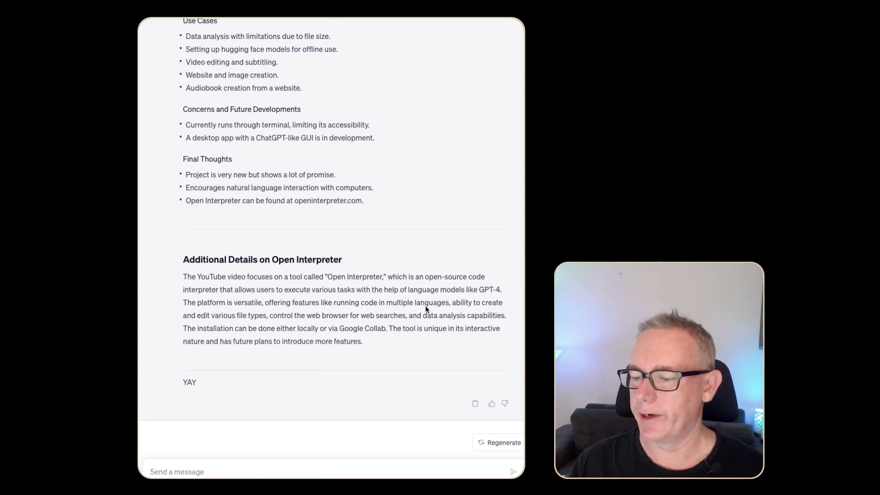
# - Ask 'Q50: Can you give me a setup guide for me to create my own open interpreter', then re-send it without Q50
pyautogui.write('Q50')
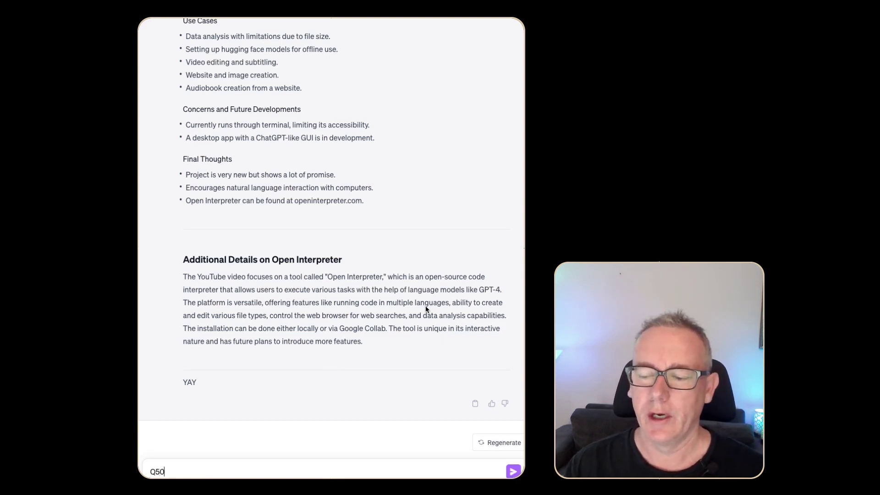
pyautogui.write(':')
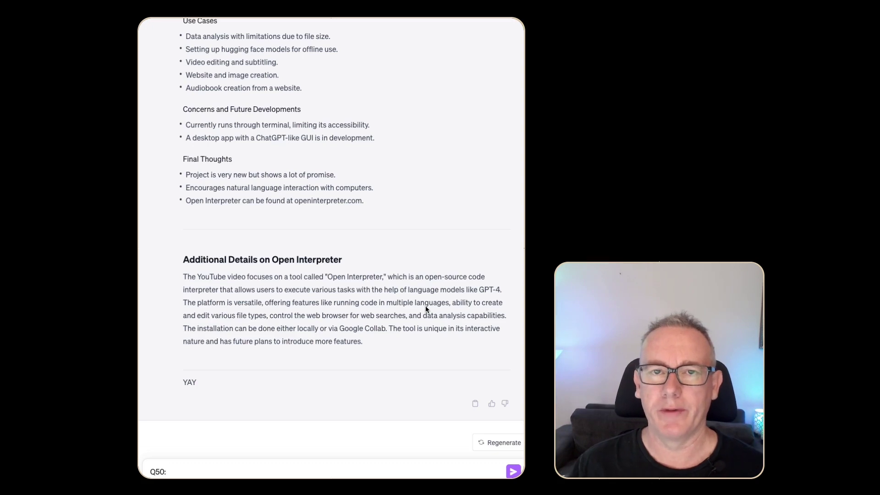
pyautogui.write(' Can you give me a setup guide for me to create my own open interpreter')
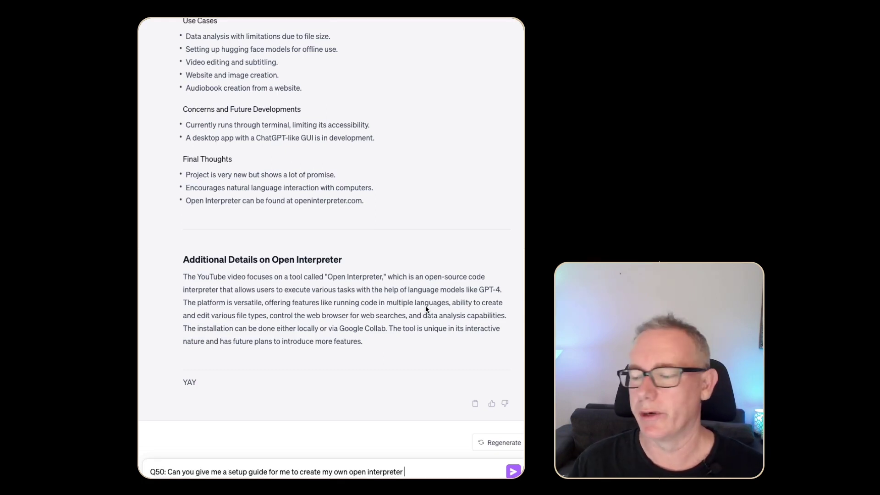
pyautogui.press('Return')
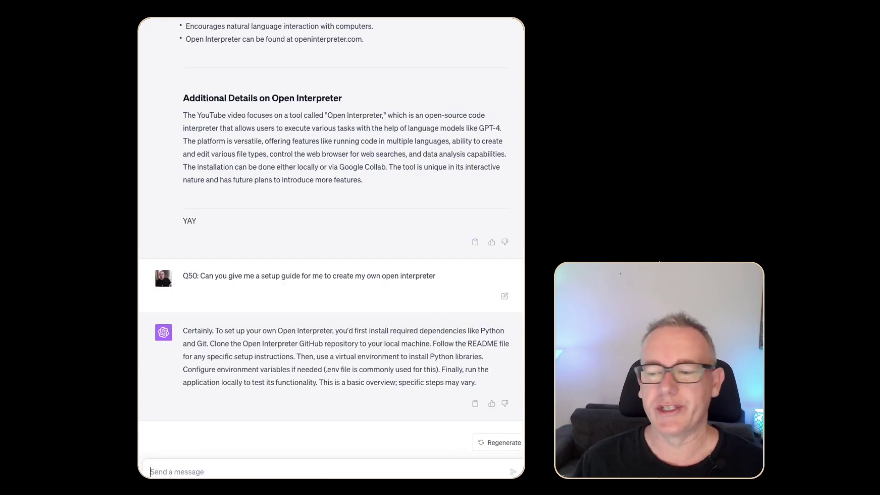
pyautogui.write('Can you give me a setup guide for me to create my own open interpreter')
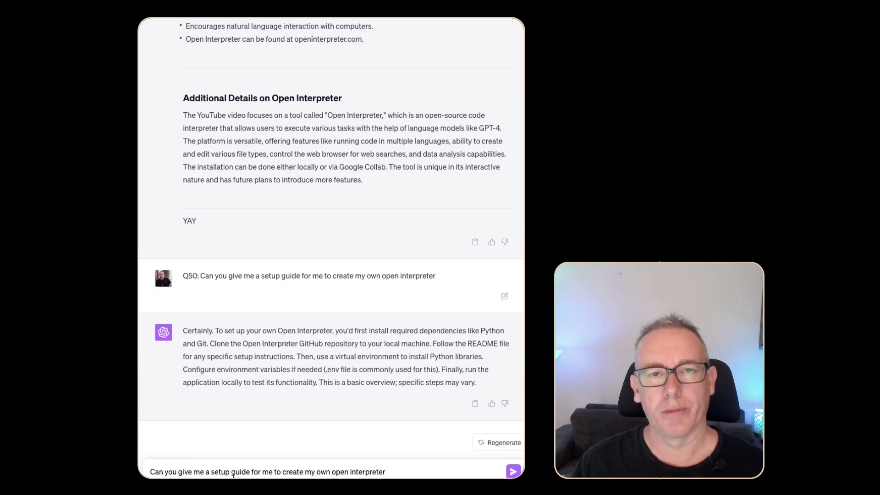
pyautogui.press('Return')
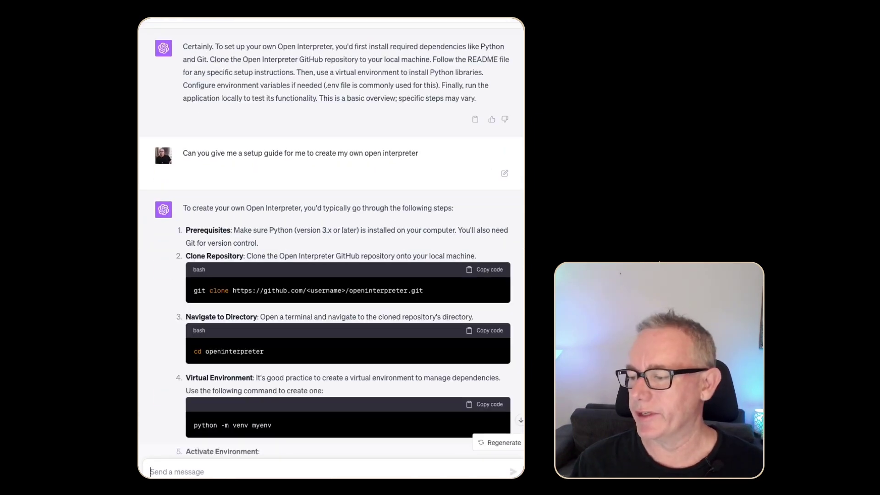
# - Read setup steps 3–9: pip install -r requirements.txt, .env configuration, python main.py and Test
pyautogui.scroll(-6, 344, 265)
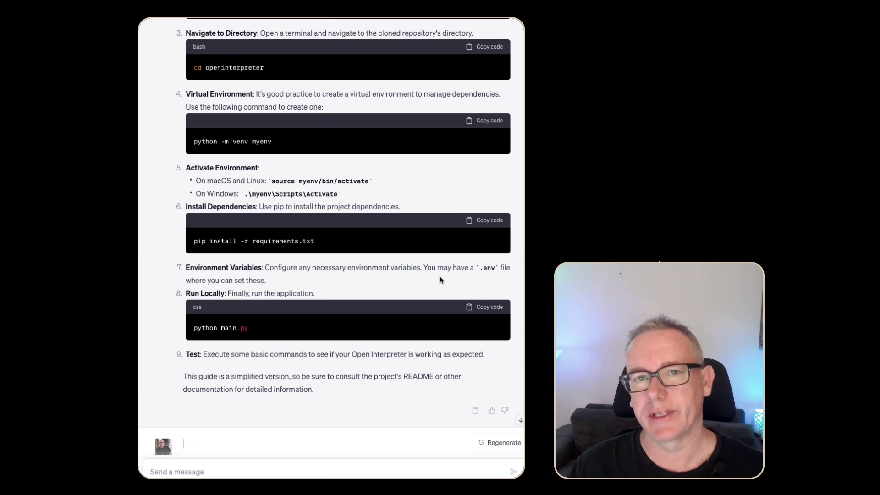
# - Paste the YouTube script request and review the generated script from Intro B-Roll to End Screen
pyautogui.write('Can you create an engaging youtube script based on the detailed document')
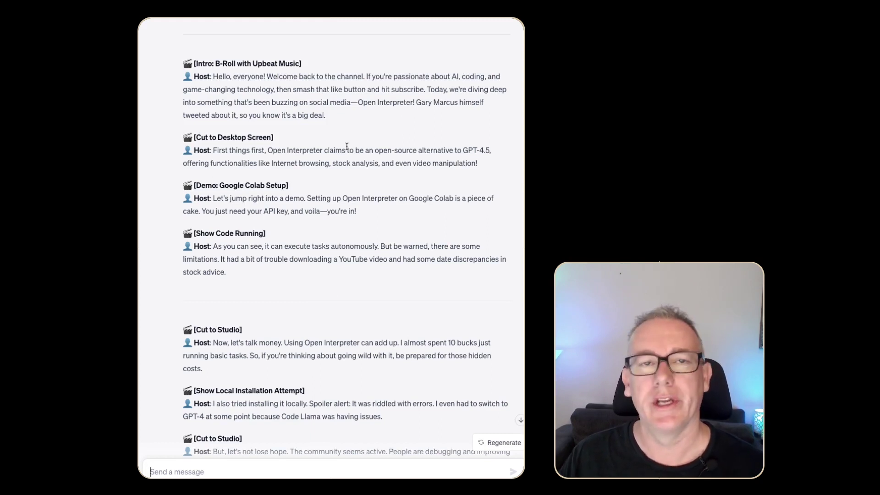
pyautogui.moveTo(416, 103); pyautogui.dragTo(474, 114)
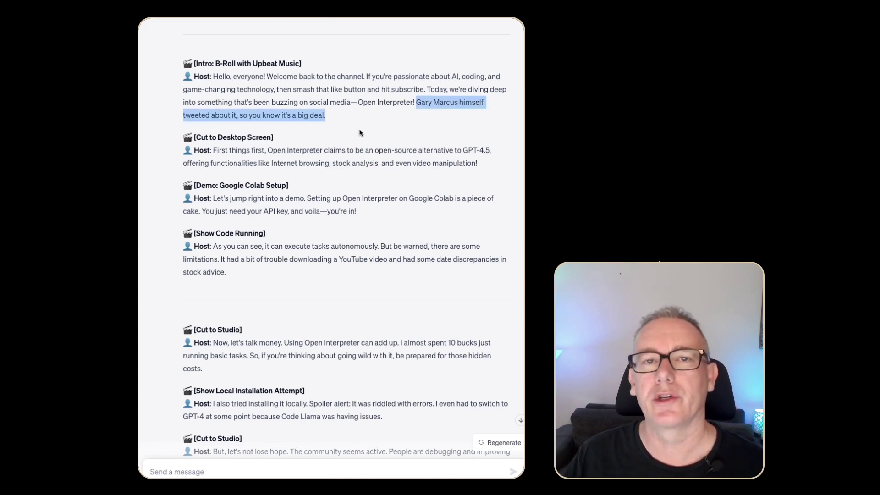
pyautogui.click(352, 191)
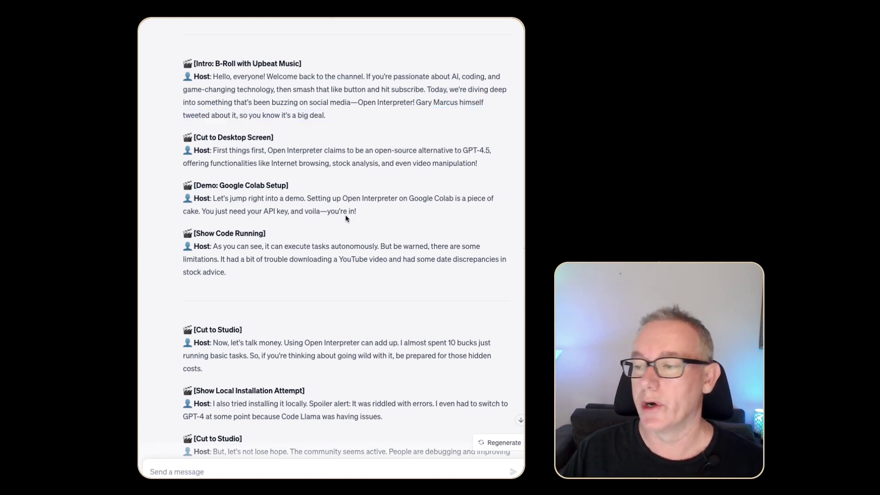
pyautogui.scroll(1, 255, 138)
pyautogui.scroll(-2, 255, 138)
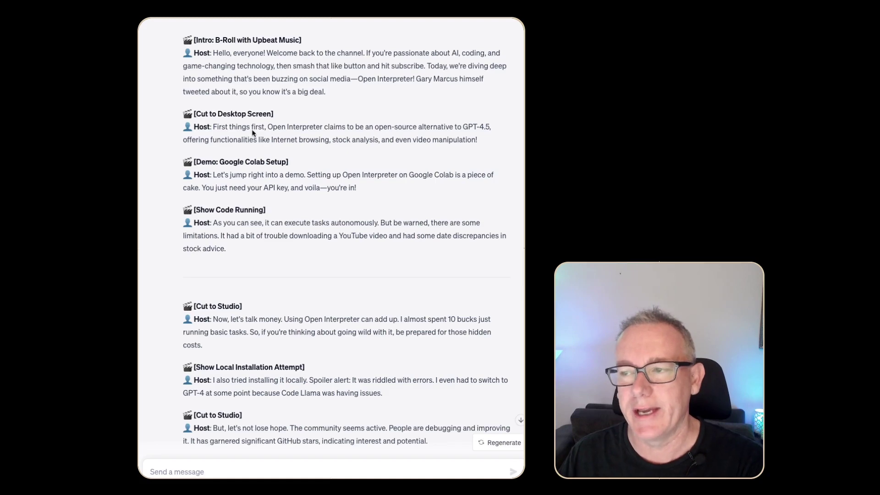
pyautogui.scroll(-5, 243, 117)
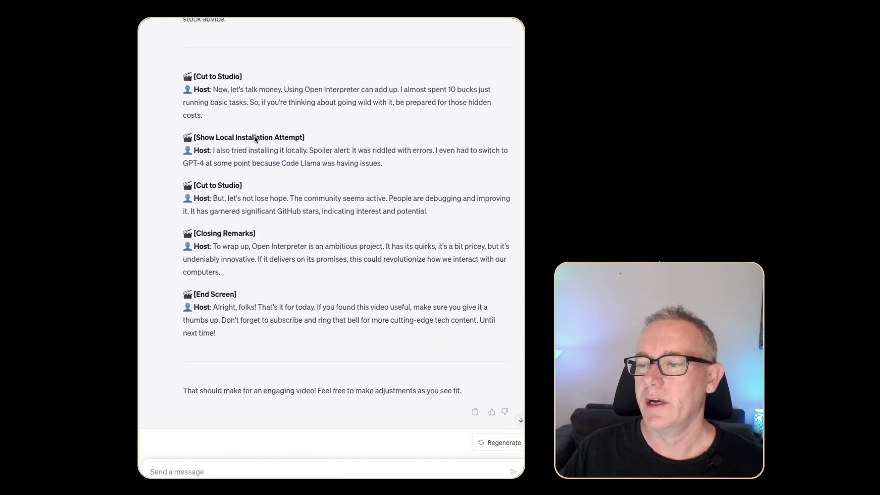